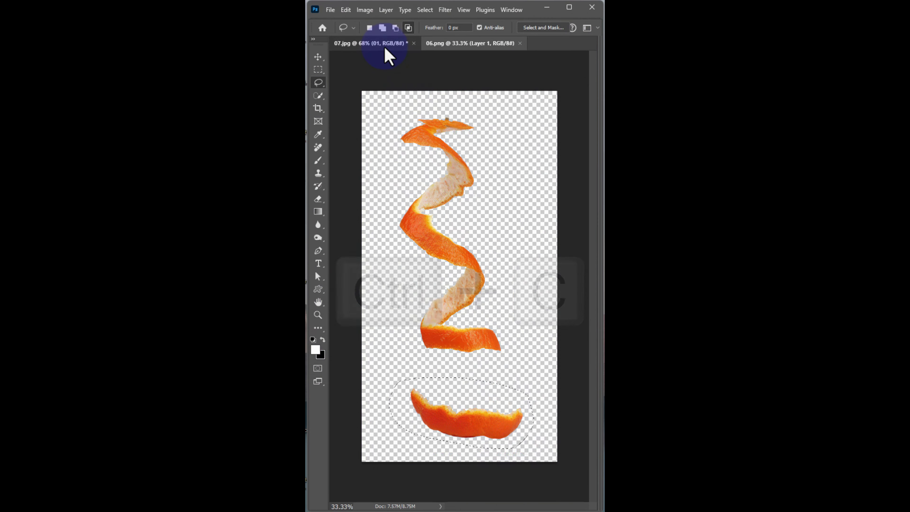
- Paste the copied peel piece into 07.jpg, scale it to about 48%, tilt it slightly counterclockwise and fit it around the can's base
{"action": "left_click", "coordinate": [384, 43]}
{"action": "key", "text": "ctrl+v"}
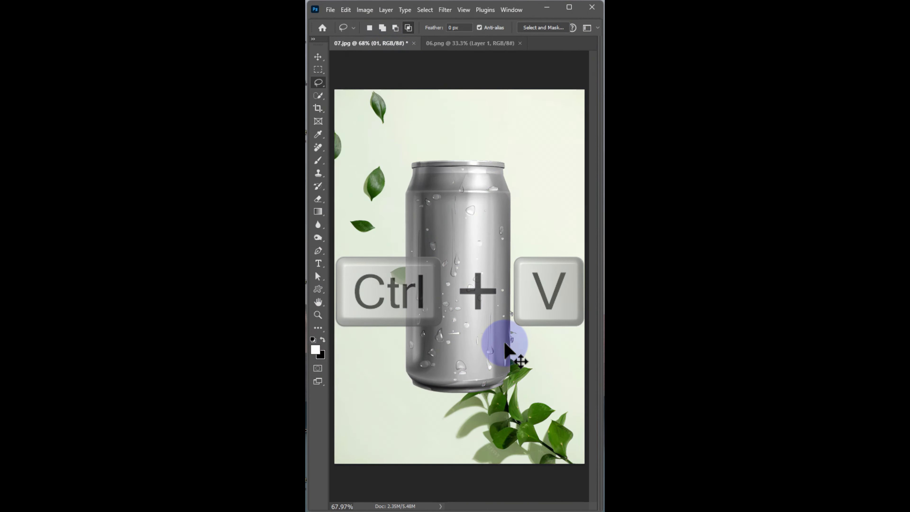
{"action": "key", "text": "ctrl+t"}
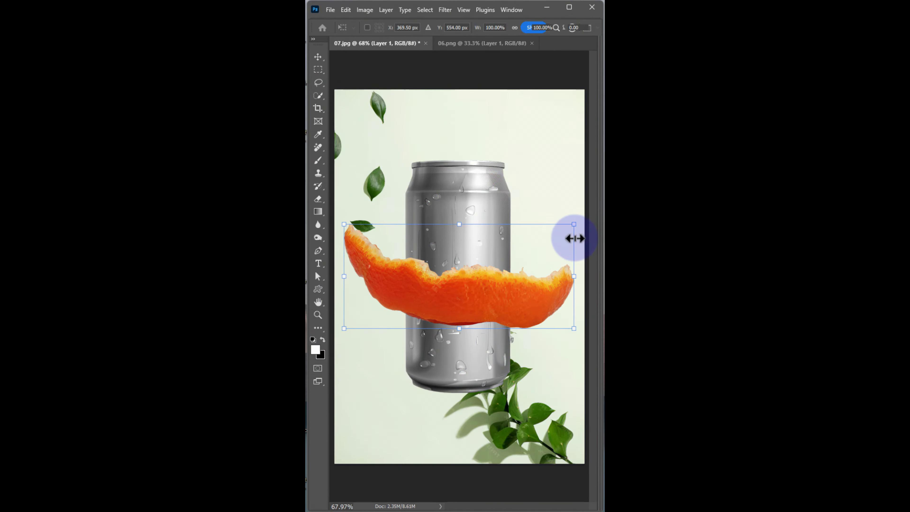
{"action": "left_click_drag", "start_coordinate": [573, 228], "coordinate": [524, 248]}
{"action": "left_click_drag", "start_coordinate": [488, 295], "coordinate": [483, 382]}
{"action": "left_click_drag", "start_coordinate": [552, 324], "coordinate": [512, 339]}
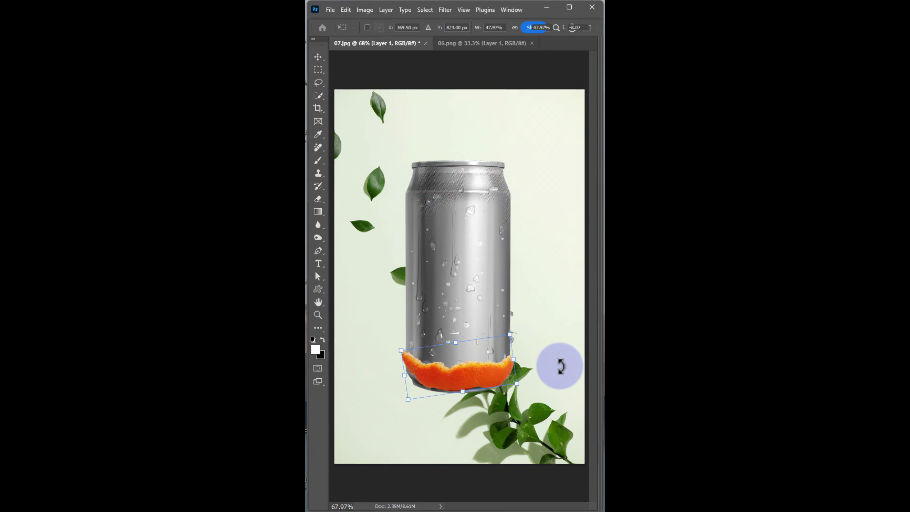
{"action": "left_click_drag", "start_coordinate": [560, 366], "coordinate": [561, 370]}
{"action": "left_click_drag", "start_coordinate": [486, 380], "coordinate": [488, 389]}
{"action": "key", "text": "Return"}
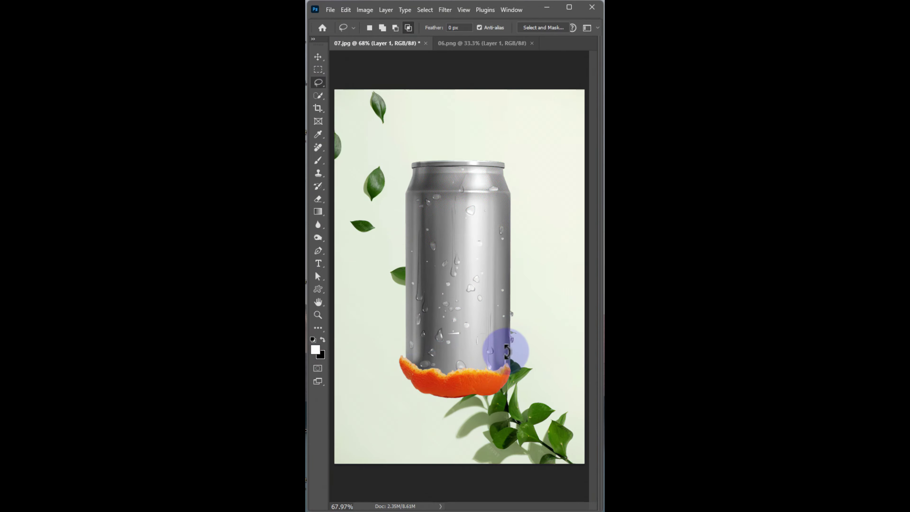
- Lasso the lowest orange band of the spiral peel in 06.png, excluding the pale inner peel, and copy it
{"action": "left_click", "coordinate": [455, 45]}
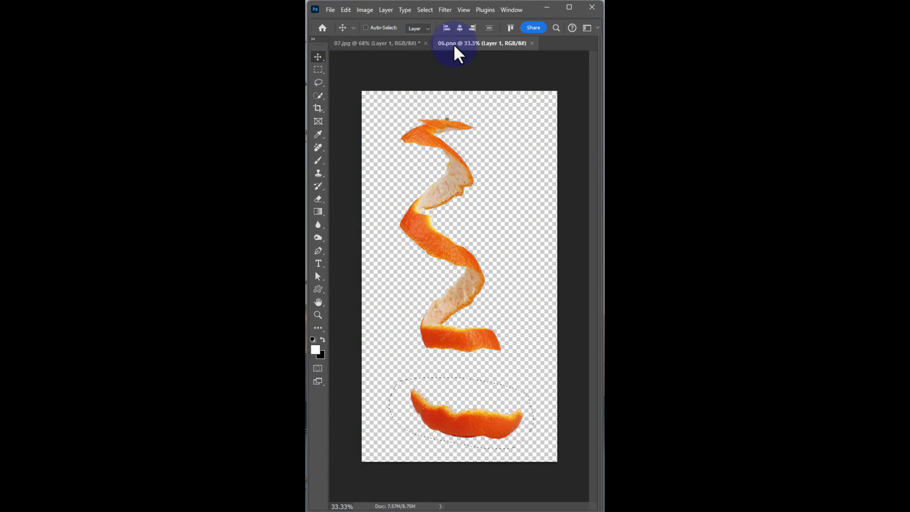
{"action": "key", "text": "l"}
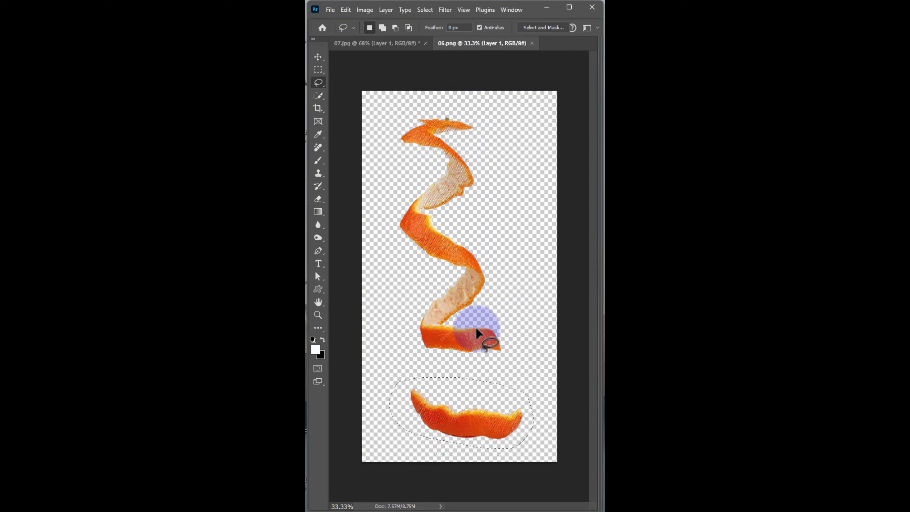
{"action": "left_click_drag", "start_coordinate": [458, 329], "coordinate": [508, 368]}
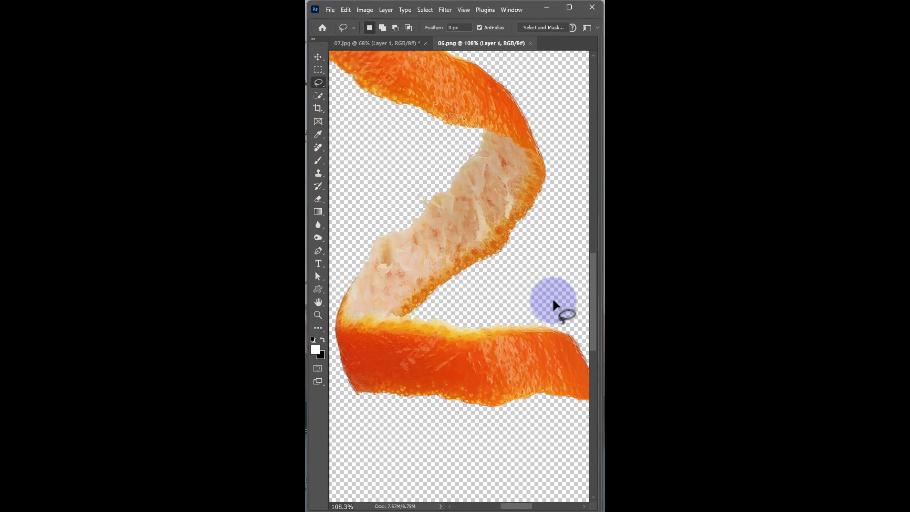
{"action": "mouse_move", "coordinate": [491, 304]}
{"action": "left_mouse_down"}
{"action": "mouse_move", "coordinate": [382, 318]}
{"action": "mouse_move", "coordinate": [352, 314]}
{"action": "mouse_move", "coordinate": [342, 294]}
{"action": "mouse_move", "coordinate": [331, 327]}
{"action": "mouse_move", "coordinate": [335, 390]}
{"action": "mouse_move", "coordinate": [441, 428]}
{"action": "mouse_move", "coordinate": [584, 436]}
{"action": "left_mouse_up"}
{"action": "left_click_drag", "start_coordinate": [601, 370], "coordinate": [573, 287]}
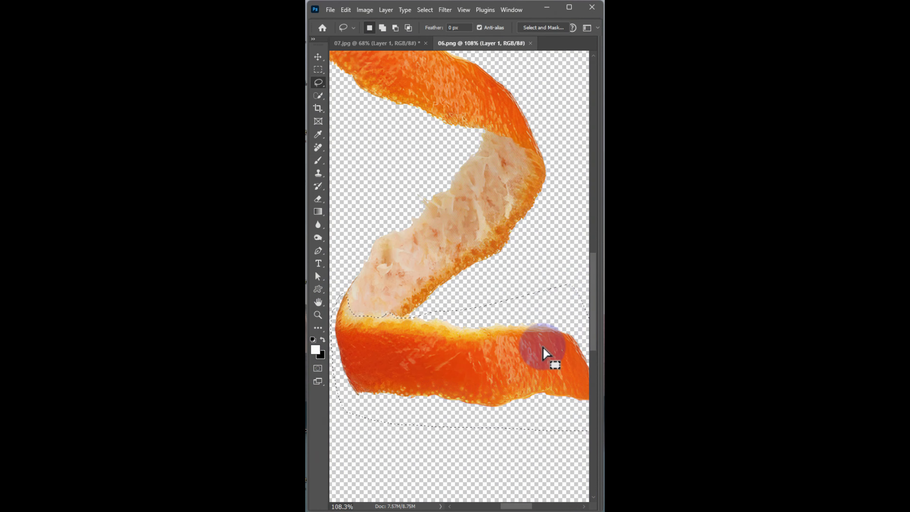
{"action": "left_click", "coordinate": [437, 328], "text": "alt"}
{"action": "left_click", "coordinate": [437, 328], "text": "alt"}
{"action": "key", "text": "ctrl+c"}
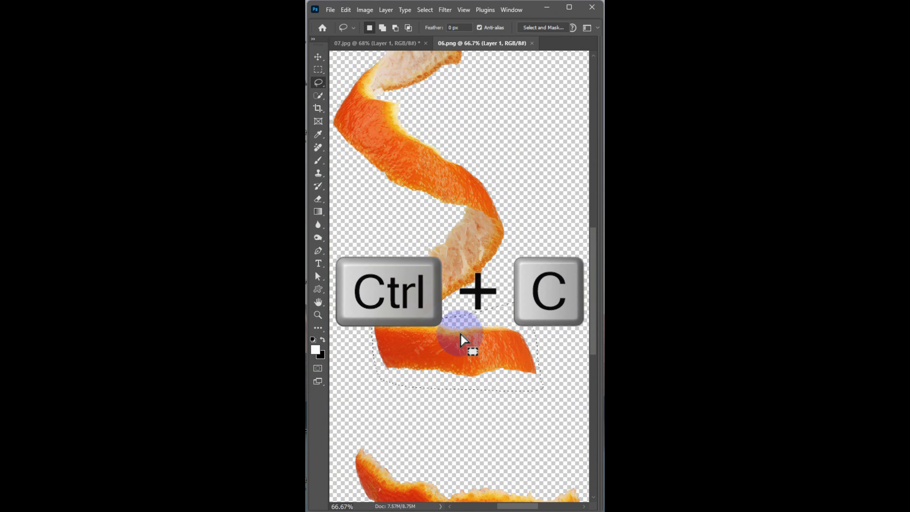
- Paste the band into 07.jpg, scale it to about 72% and place it across the can above the base peel
{"action": "left_click", "coordinate": [382, 46]}
{"action": "key", "text": "ctrl+v"}
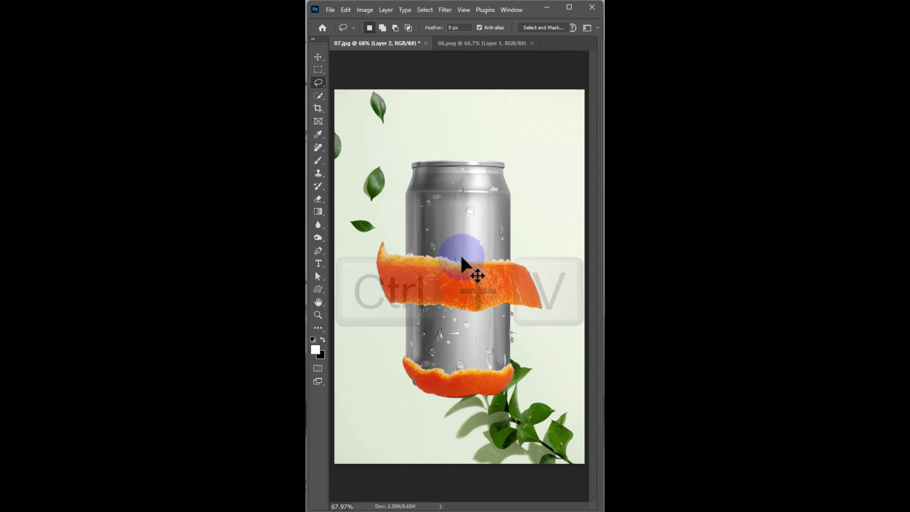
{"action": "key", "text": "ctrl+t"}
{"action": "left_click_drag", "start_coordinate": [542, 309], "coordinate": [526, 321]}
{"action": "left_click_drag", "start_coordinate": [484, 294], "coordinate": [483, 319]}
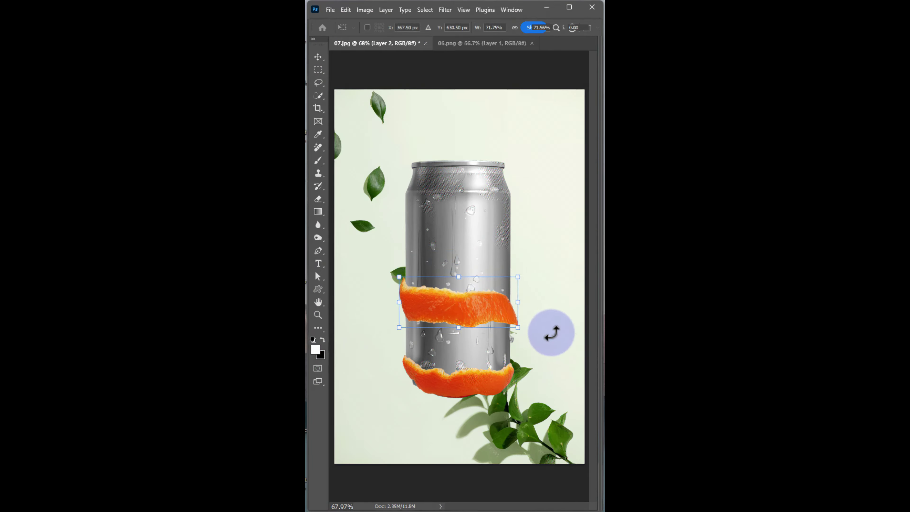
{"action": "key", "text": "Return"}
- Start Puppet Warp on the pasted band and pin its left end's upper tip and lower corner against the can's left edge
{"action": "key", "text": "l"}
{"action": "left_click", "coordinate": [346, 10]}
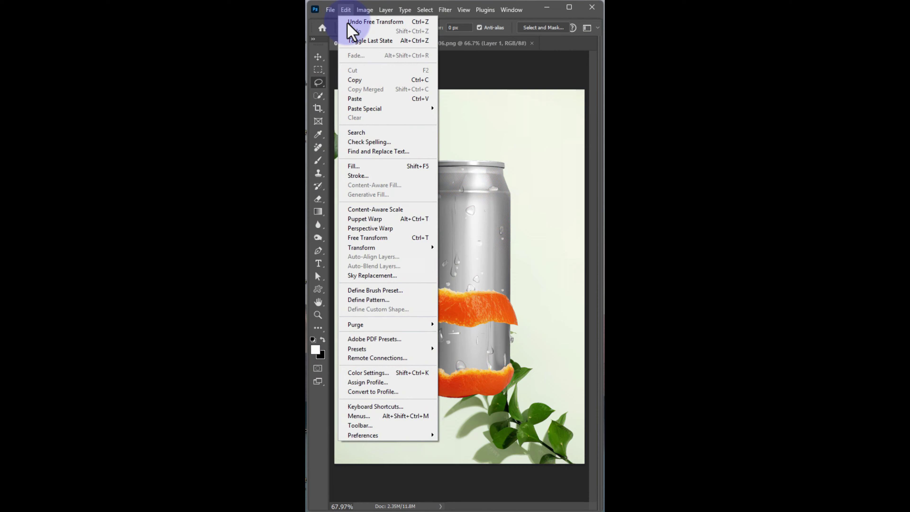
{"action": "left_click", "coordinate": [357, 219]}
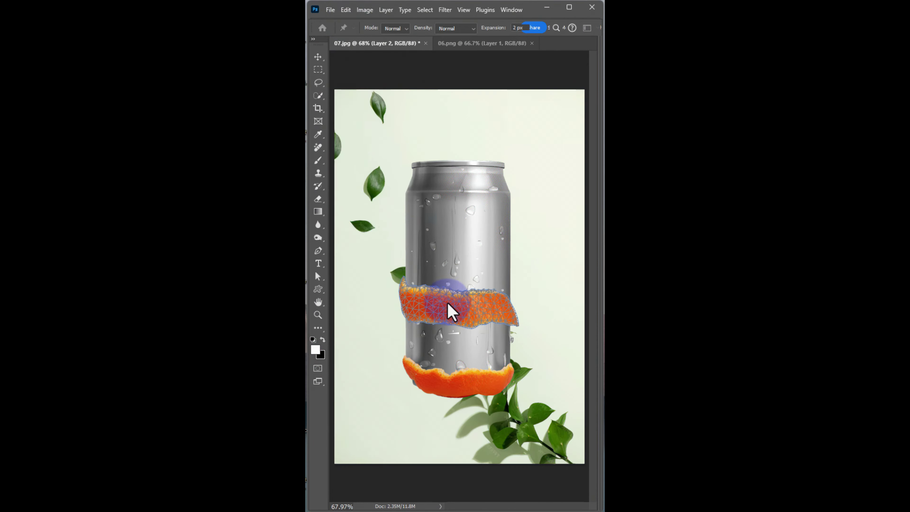
{"action": "left_click", "coordinate": [445, 315], "text": "ctrl"}
{"action": "left_click", "coordinate": [443, 327], "text": "ctrl"}
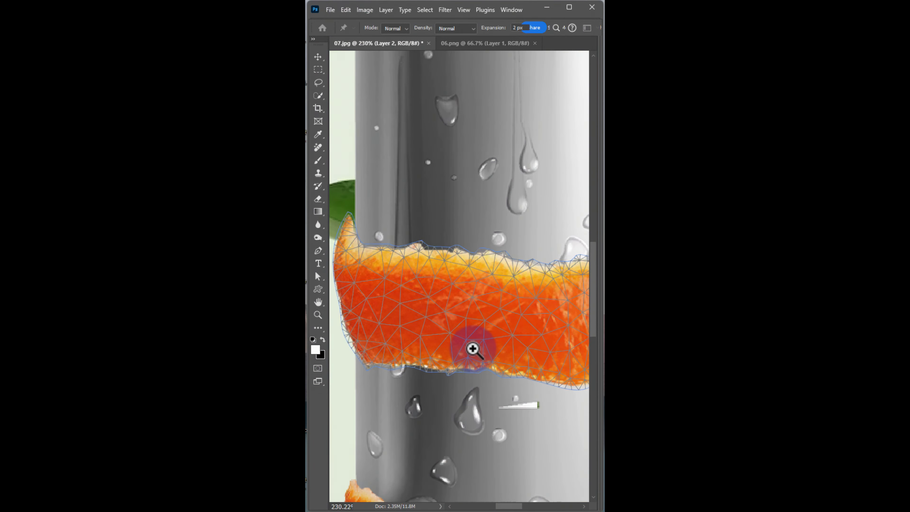
{"action": "left_click", "coordinate": [351, 219]}
{"action": "left_click_drag", "start_coordinate": [350, 219], "coordinate": [354, 221]}
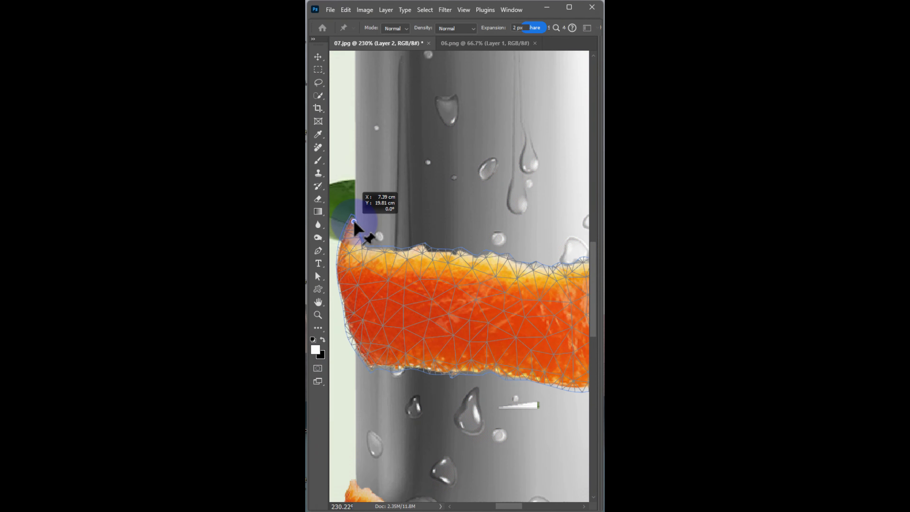
{"action": "left_click", "coordinate": [367, 361]}
{"action": "left_click_drag", "start_coordinate": [368, 360], "coordinate": [358, 359]}
- Pin and bend the band's right end to follow the can's right edge, and apply the Puppet Warp
{"action": "left_click_drag", "start_coordinate": [577, 375], "coordinate": [522, 381]}
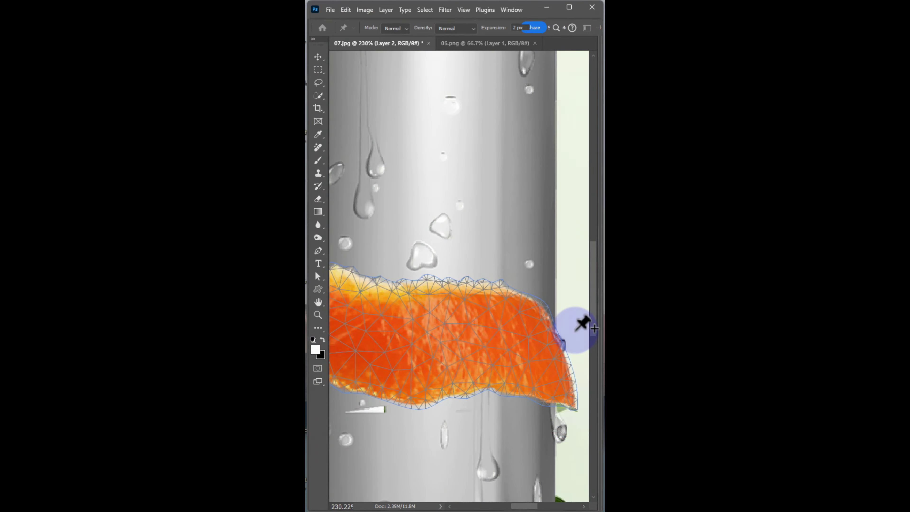
{"action": "left_click_drag", "start_coordinate": [545, 313], "coordinate": [553, 317]}
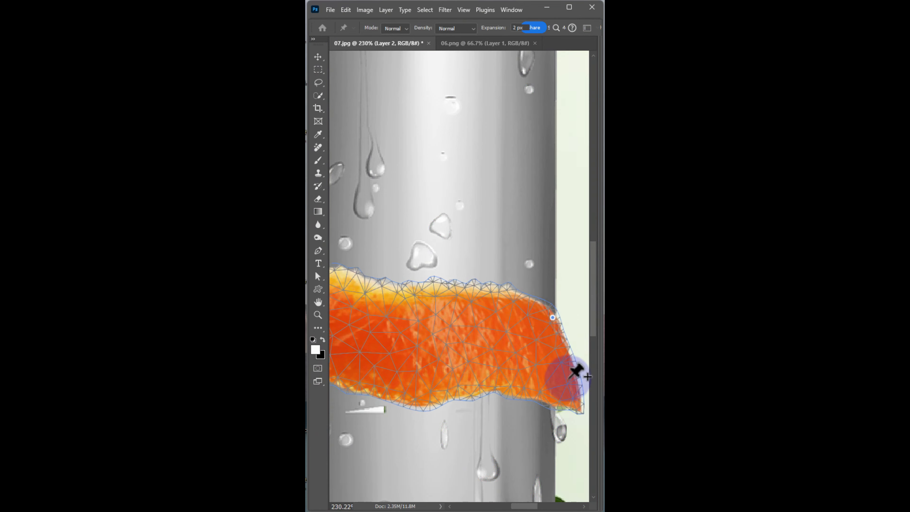
{"action": "left_click", "coordinate": [577, 407]}
{"action": "left_click_drag", "start_coordinate": [577, 407], "coordinate": [558, 416]}
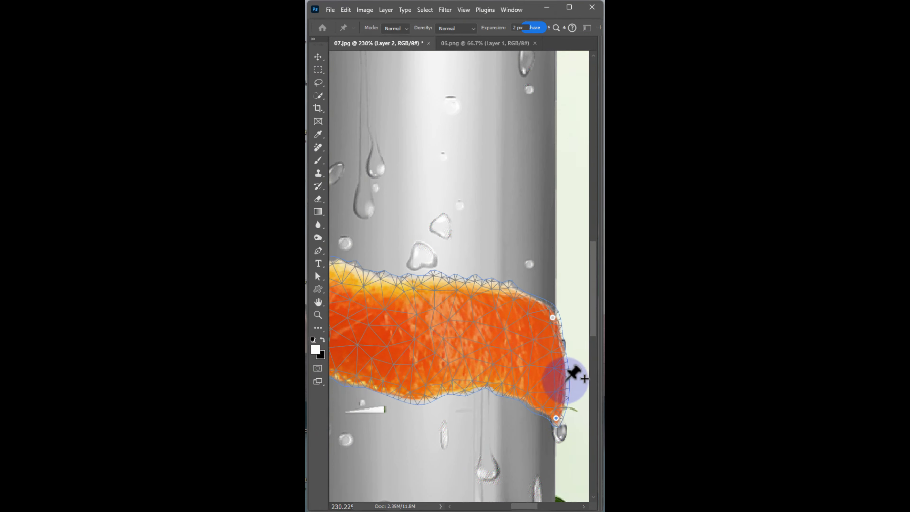
{"action": "left_click", "coordinate": [560, 380]}
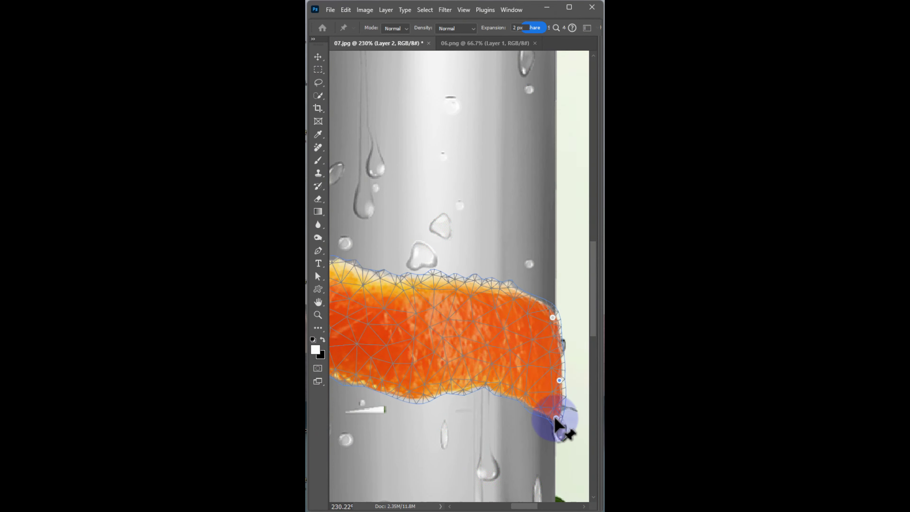
{"action": "key", "text": "ctrl+0"}
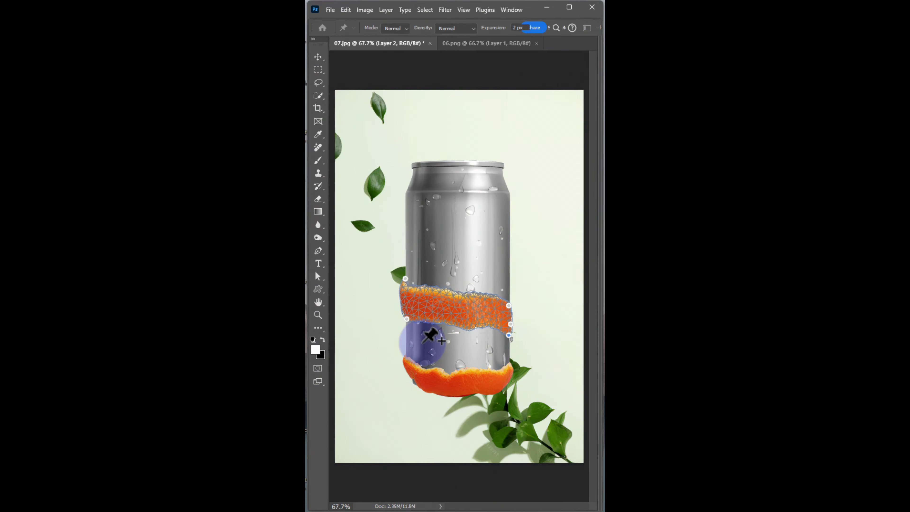
{"action": "key", "text": "Return"}
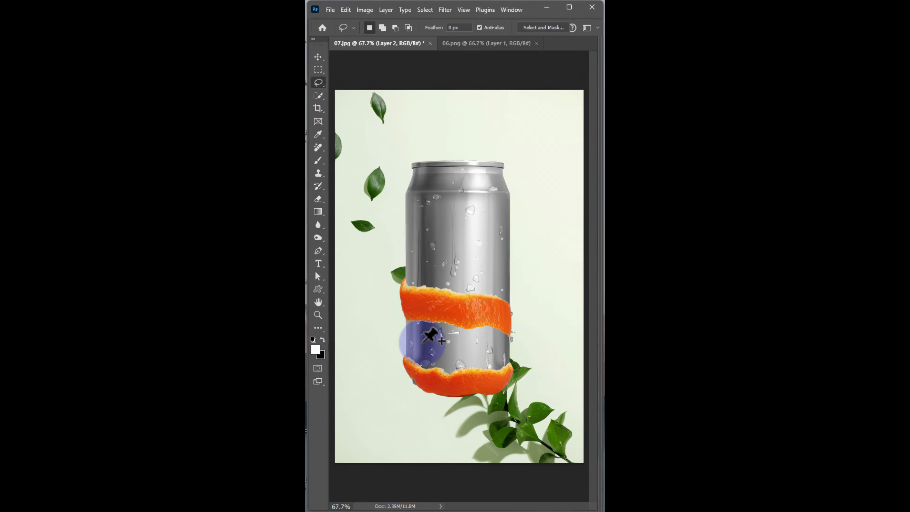
- Lasso the middle orange band of the spiral peel in 06.png, leaving out the pale inner sections, and copy it
{"action": "left_click", "coordinate": [459, 46]}
{"action": "mouse_move", "coordinate": [416, 159]}
{"action": "left_mouse_down"}
{"action": "mouse_move", "coordinate": [441, 211]}
{"action": "mouse_move", "coordinate": [433, 270]}
{"action": "left_mouse_up"}
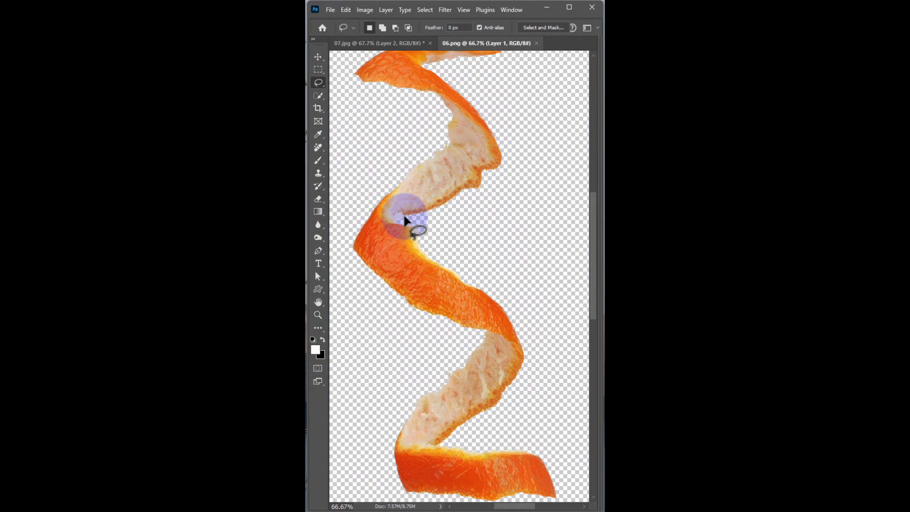
{"action": "mouse_move", "coordinate": [405, 221]}
{"action": "left_mouse_down"}
{"action": "mouse_move", "coordinate": [389, 185]}
{"action": "mouse_move", "coordinate": [351, 220]}
{"action": "mouse_move", "coordinate": [347, 278]}
{"action": "mouse_move", "coordinate": [385, 328]}
{"action": "mouse_move", "coordinate": [481, 336]}
{"action": "left_mouse_up"}
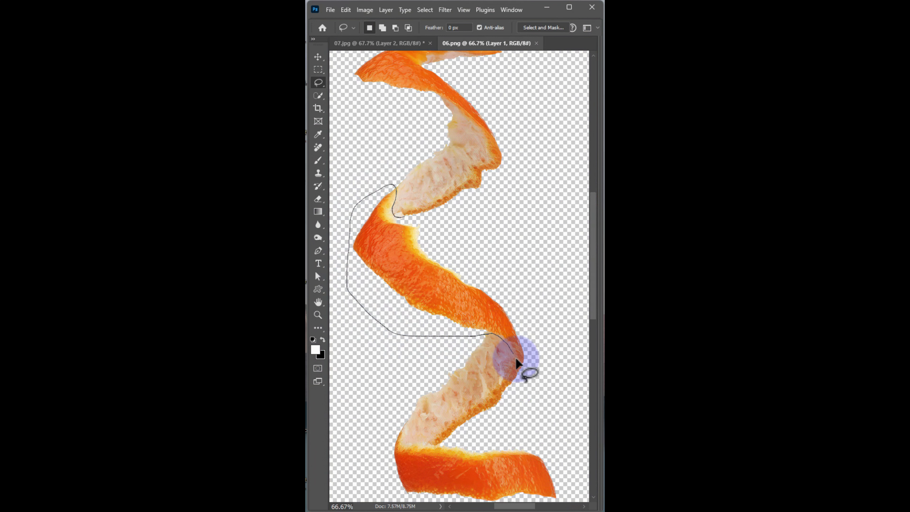
{"action": "mouse_move", "coordinate": [517, 361]}
{"action": "left_mouse_down"}
{"action": "mouse_move", "coordinate": [535, 348]}
{"action": "mouse_move", "coordinate": [534, 323]}
{"action": "left_mouse_up"}
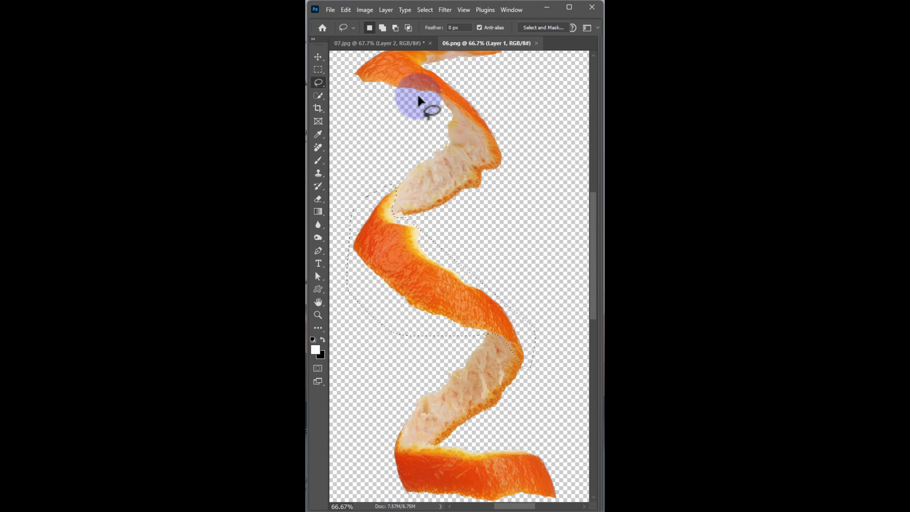
- Paste the middle band into 07.jpg, scale it to the can's width, rotate it about 7.6° counterclockwise and place it across the upper can
{"action": "left_click", "coordinate": [395, 43]}
{"action": "key", "text": "ctrl+v"}
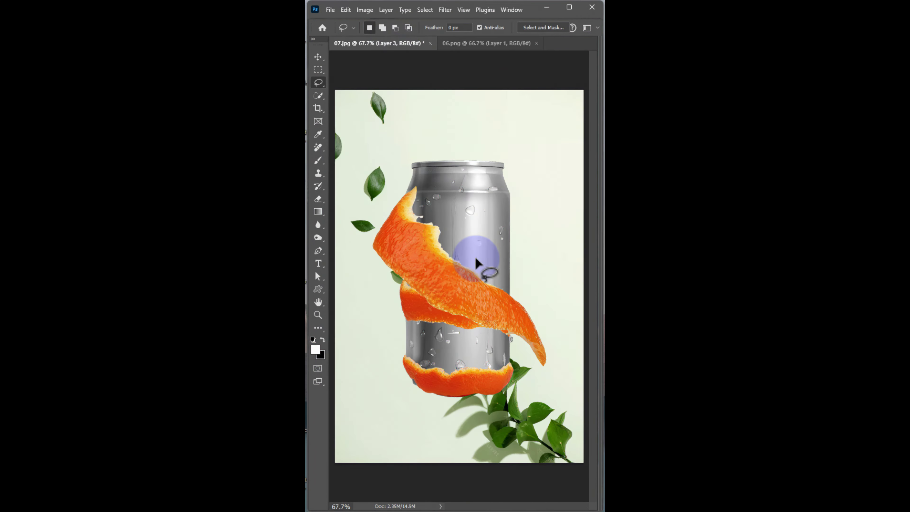
{"action": "key", "text": "ctrl+t"}
{"action": "left_click_drag", "start_coordinate": [544, 366], "coordinate": [523, 341]}
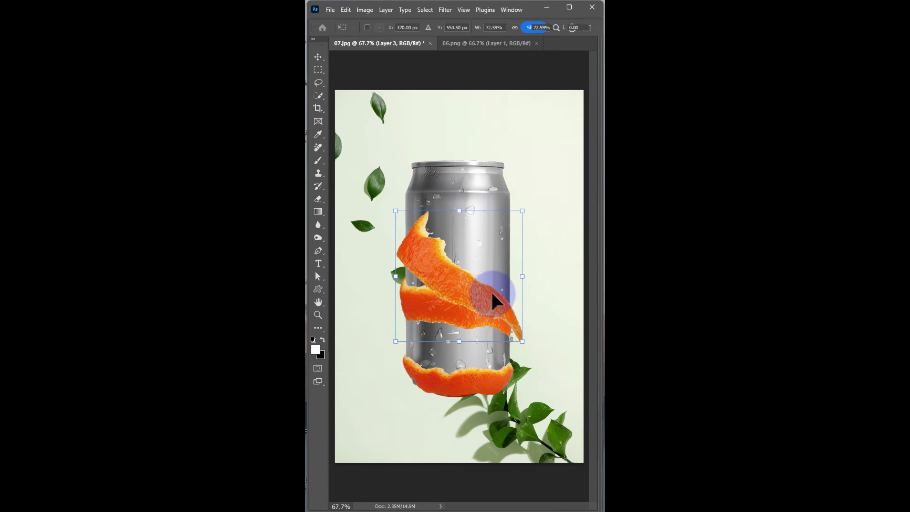
{"action": "left_click_drag", "start_coordinate": [493, 300], "coordinate": [482, 255]}
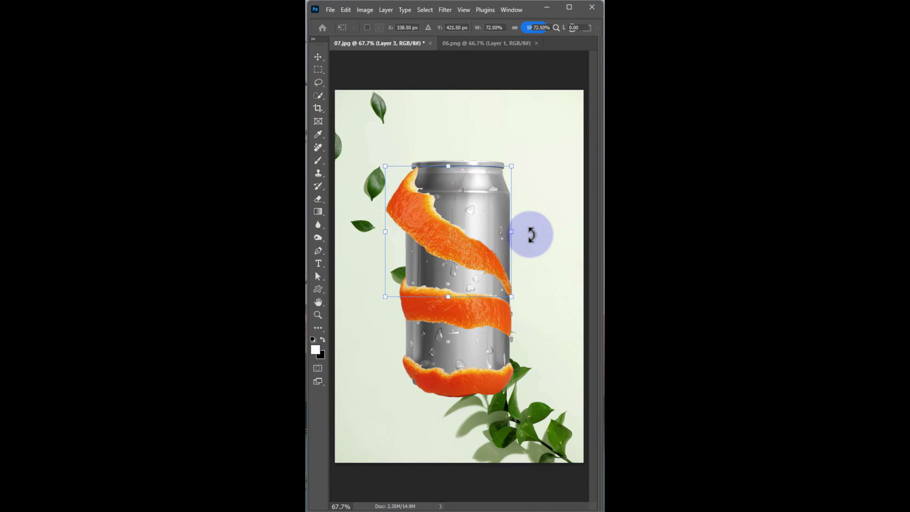
{"action": "mouse_move", "coordinate": [532, 235]}
{"action": "left_mouse_down"}
{"action": "mouse_move", "coordinate": [530, 215]}
{"action": "mouse_move", "coordinate": [532, 225]}
{"action": "left_mouse_up"}
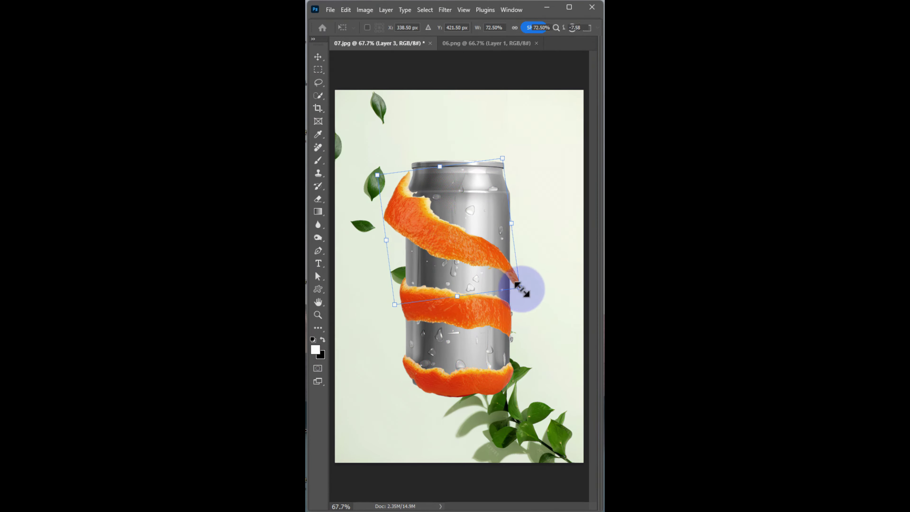
{"action": "left_click_drag", "start_coordinate": [523, 290], "coordinate": [515, 285]}
{"action": "key", "text": "Return"}
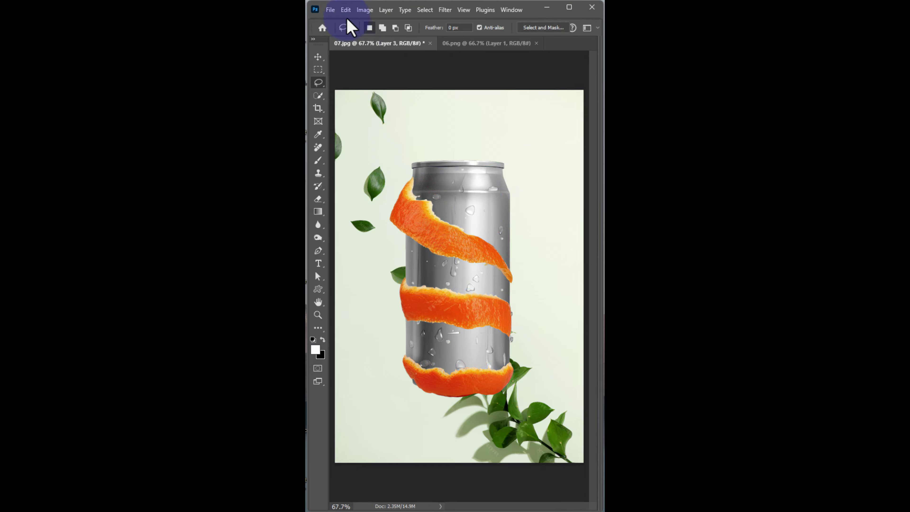
- Start Puppet Warp on the upper band and pin its right tip in line with the can's right edge
{"action": "left_click", "coordinate": [345, 10]}
{"action": "left_click", "coordinate": [384, 219]}
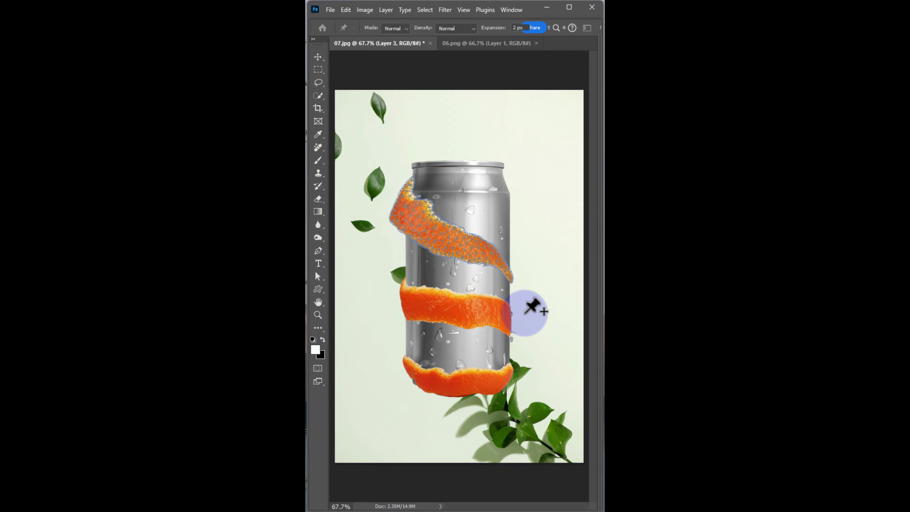
{"action": "left_click_drag", "start_coordinate": [507, 284], "coordinate": [561, 325]}
{"action": "left_click_drag", "start_coordinate": [539, 288], "coordinate": [533, 286]}
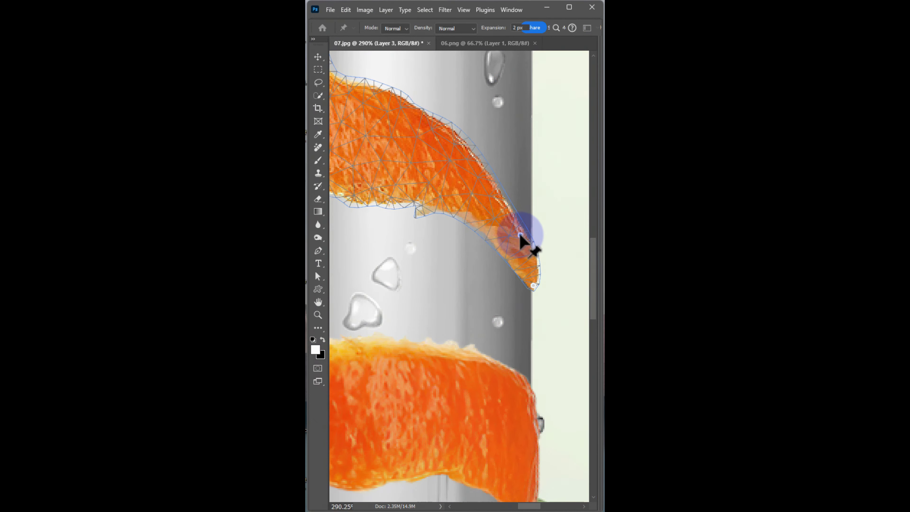
{"action": "left_click_drag", "start_coordinate": [524, 233], "coordinate": [529, 230]}
- Pin the left end of the upper orange band and bend it to follow the can's left edge up to the shoulder
{"action": "key", "text": "space"}
{"action": "left_click_drag", "start_coordinate": [430, 182], "coordinate": [424, 346]}
{"action": "left_click_drag", "start_coordinate": [355, 314], "coordinate": [366, 421]}
{"action": "left_click_drag", "start_coordinate": [443, 244], "coordinate": [381, 244]}
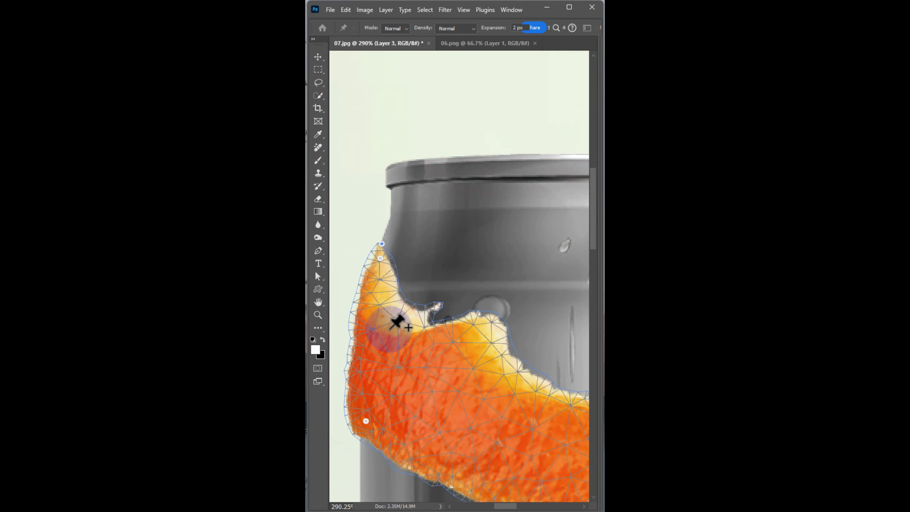
{"action": "left_click", "coordinate": [362, 338]}
{"action": "left_click_drag", "start_coordinate": [363, 339], "coordinate": [358, 337]}
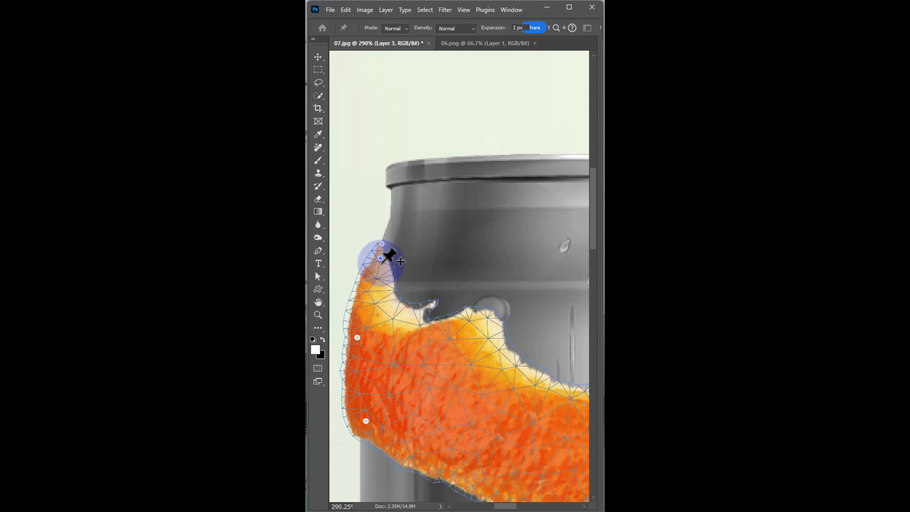
{"action": "left_click_drag", "start_coordinate": [381, 258], "coordinate": [385, 243]}
- Pull the middle of the upper band slightly downward with a pin and apply the Puppet Warp
{"action": "key", "text": "ctrl+0"}
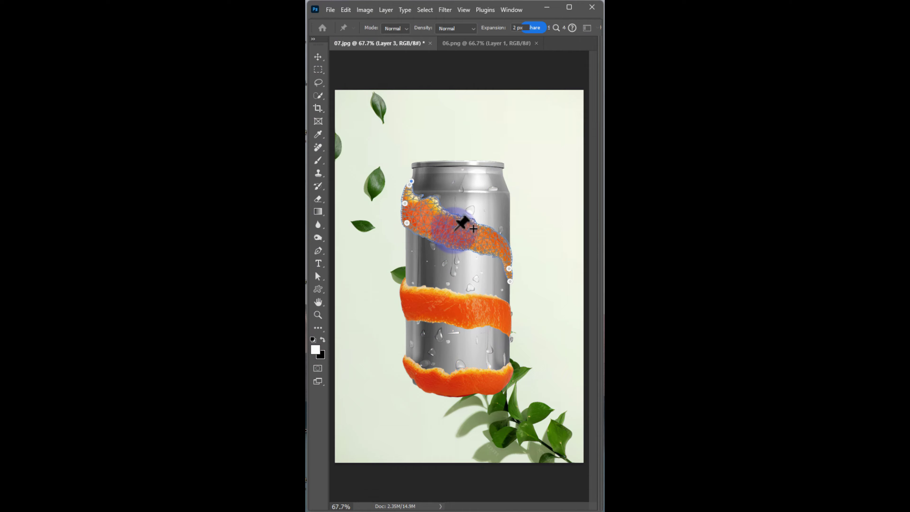
{"action": "left_click_drag", "start_coordinate": [454, 230], "coordinate": [454, 235]}
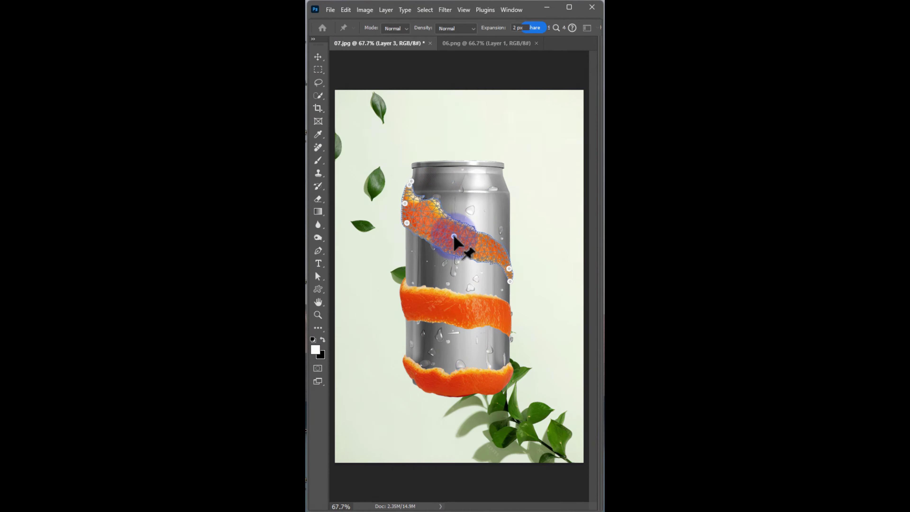
{"action": "key", "text": "Return"}
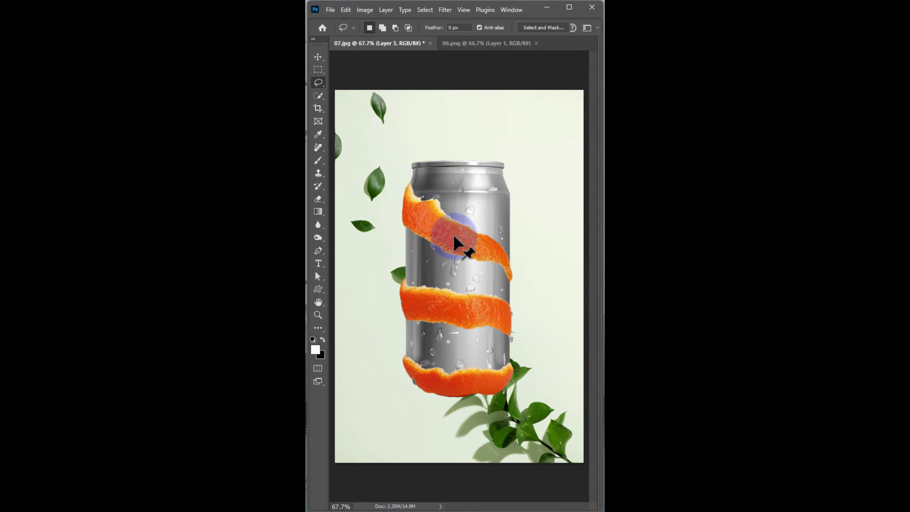
- Lasso the uppermost curl of the spiral peel in 06.png, including part of its pale inner section, and copy it
{"action": "left_click", "coordinate": [486, 44]}
{"action": "key", "text": "ctrl+0"}
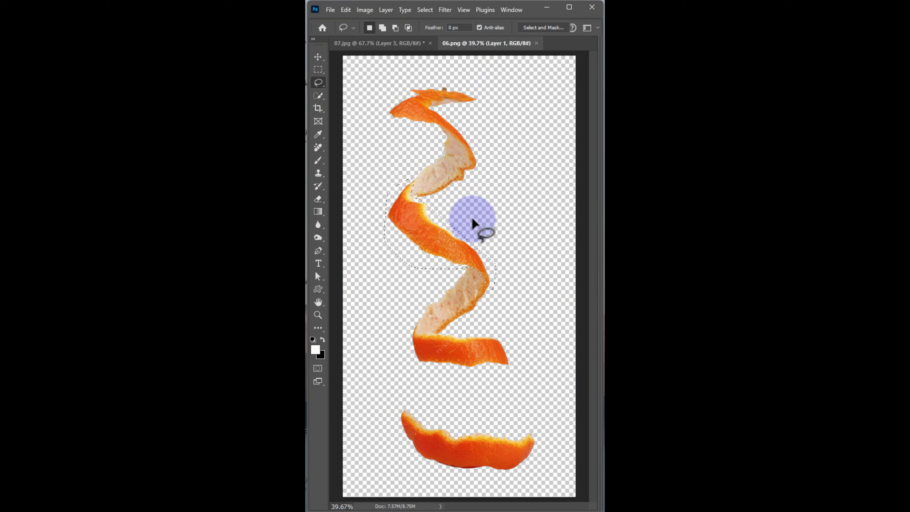
{"action": "key", "text": "ctrl+d"}
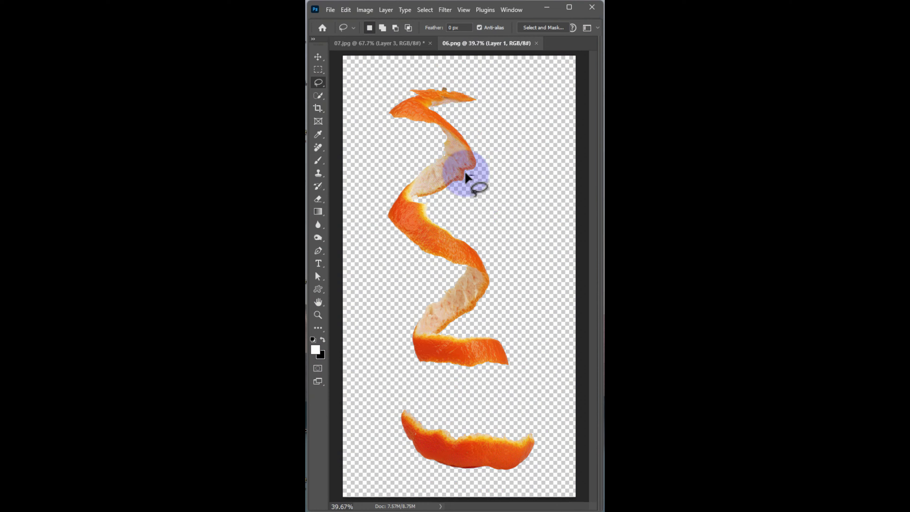
{"action": "mouse_move", "coordinate": [466, 174]}
{"action": "left_mouse_down"}
{"action": "mouse_move", "coordinate": [395, 118]}
{"action": "mouse_move", "coordinate": [457, 76]}
{"action": "mouse_move", "coordinate": [517, 164]}
{"action": "left_mouse_up"}
- Paste the curl into 07.jpg, scale it to about 52%, place it above the can's rim and move its layer directly above Background
{"action": "left_click", "coordinate": [394, 47]}
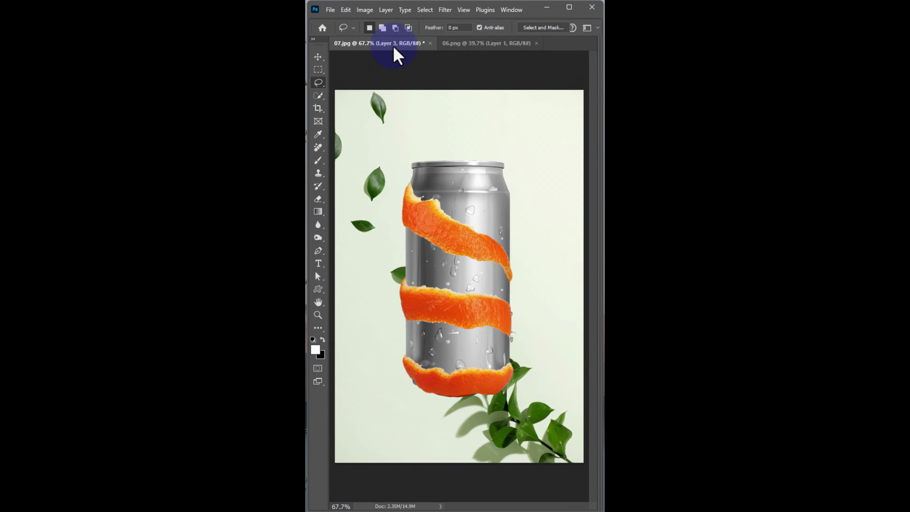
{"action": "left_click_drag", "start_coordinate": [461, 147], "coordinate": [460, 144]}
{"action": "key", "text": "ctrl+t"}
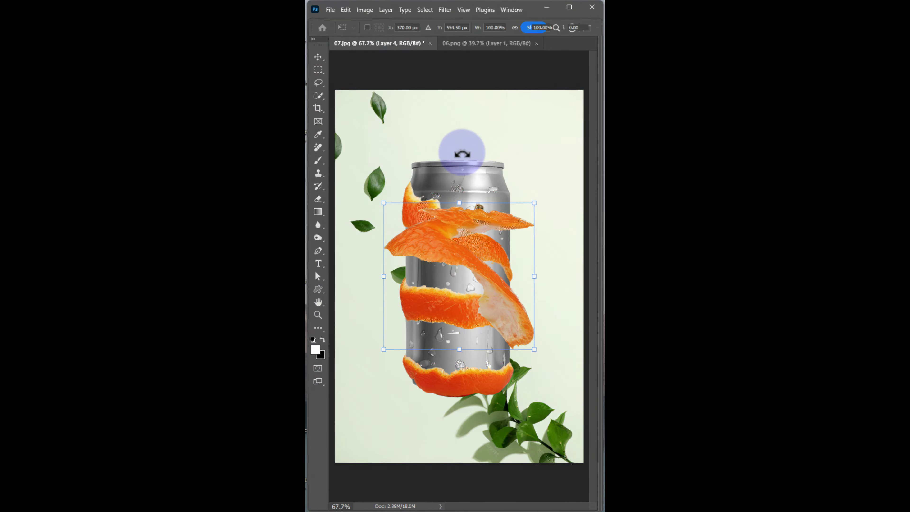
{"action": "left_click_drag", "start_coordinate": [537, 350], "coordinate": [498, 315]}
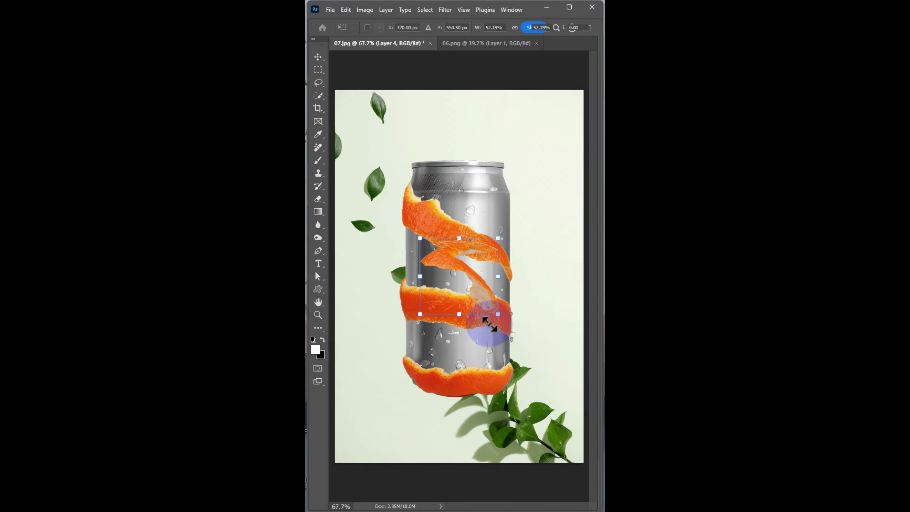
{"action": "left_click_drag", "start_coordinate": [448, 269], "coordinate": [470, 153]}
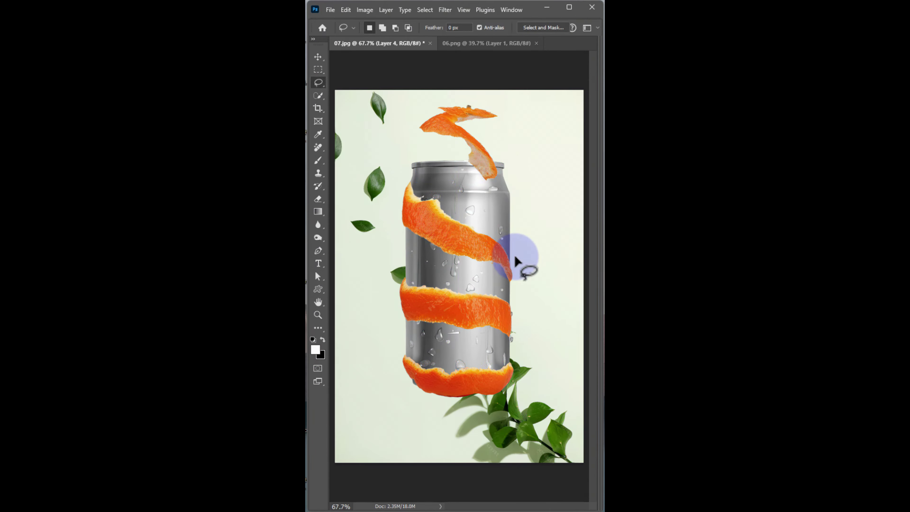
{"action": "mouse_move", "coordinate": [602, 465]}
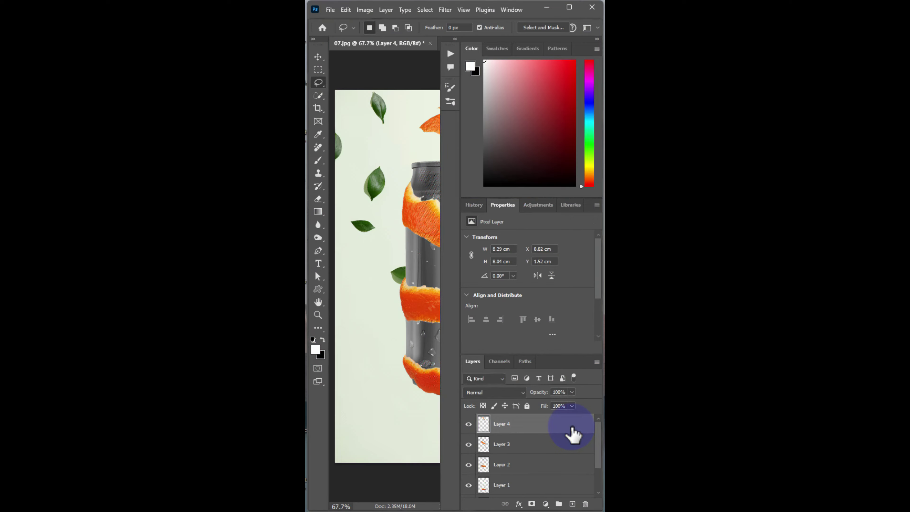
{"action": "left_click_drag", "start_coordinate": [573, 435], "coordinate": [543, 482]}
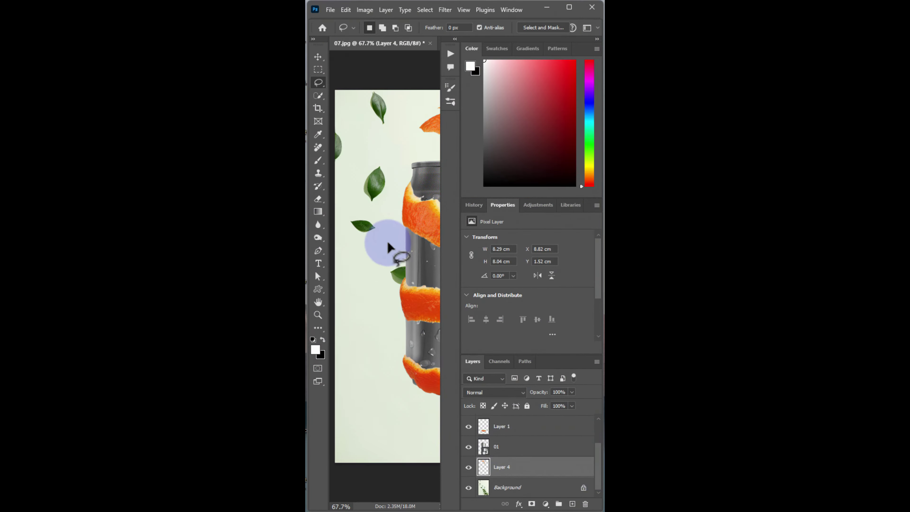
- Place the yellow splash image 02 behind the can, scale it to about 30% and position it rising from the can's rim
{"action": "left_click", "coordinate": [330, 9]}
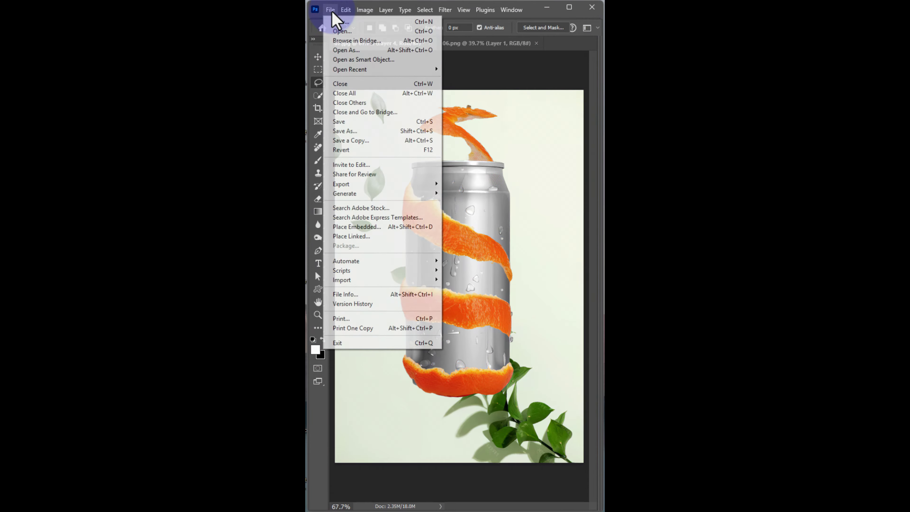
{"action": "left_click", "coordinate": [360, 227]}
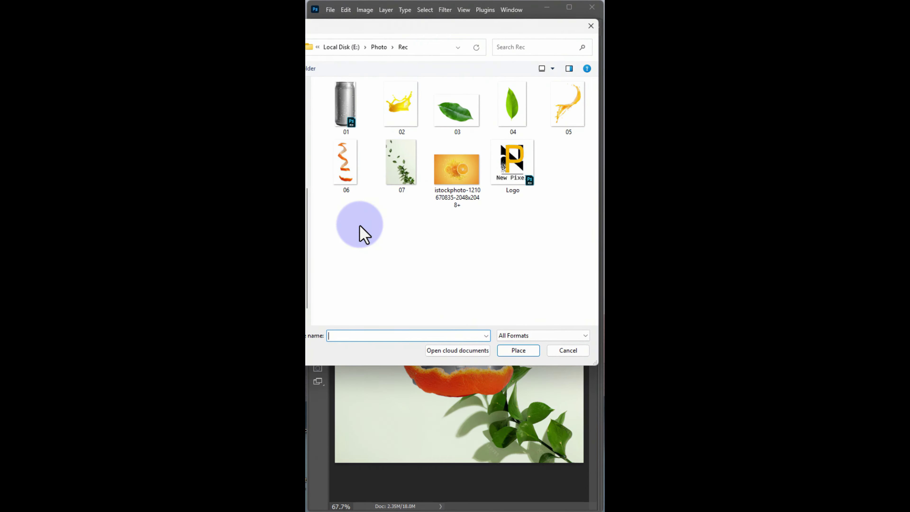
{"action": "double_click", "coordinate": [392, 100]}
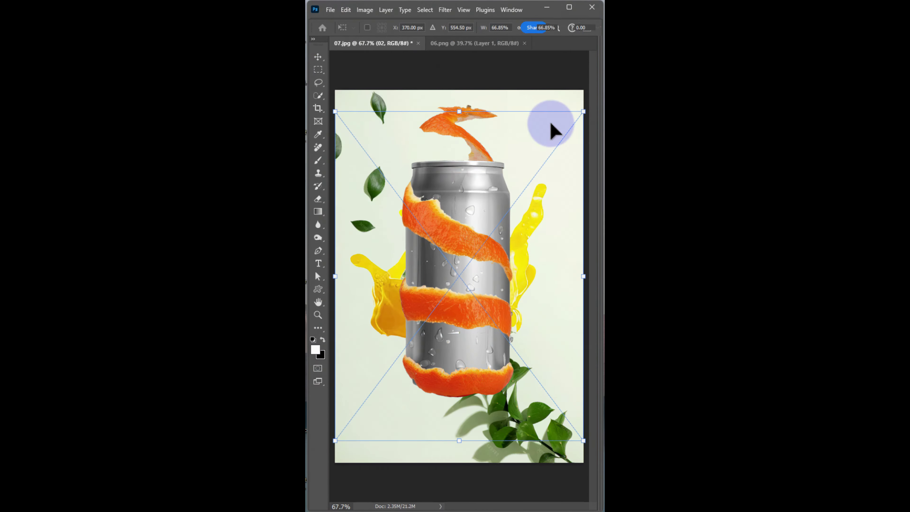
{"action": "left_click_drag", "start_coordinate": [583, 111], "coordinate": [533, 152]}
{"action": "left_click_drag", "start_coordinate": [470, 292], "coordinate": [473, 169]}
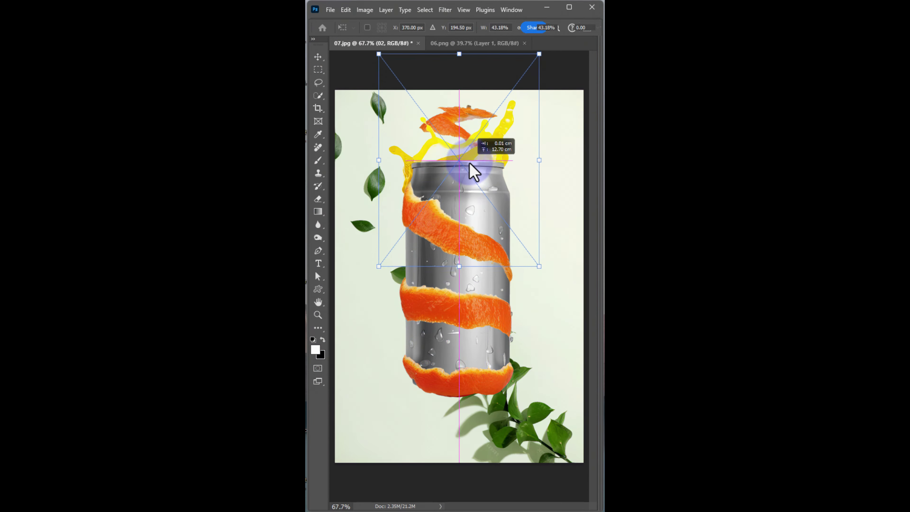
{"action": "left_click_drag", "start_coordinate": [547, 279], "coordinate": [504, 223]}
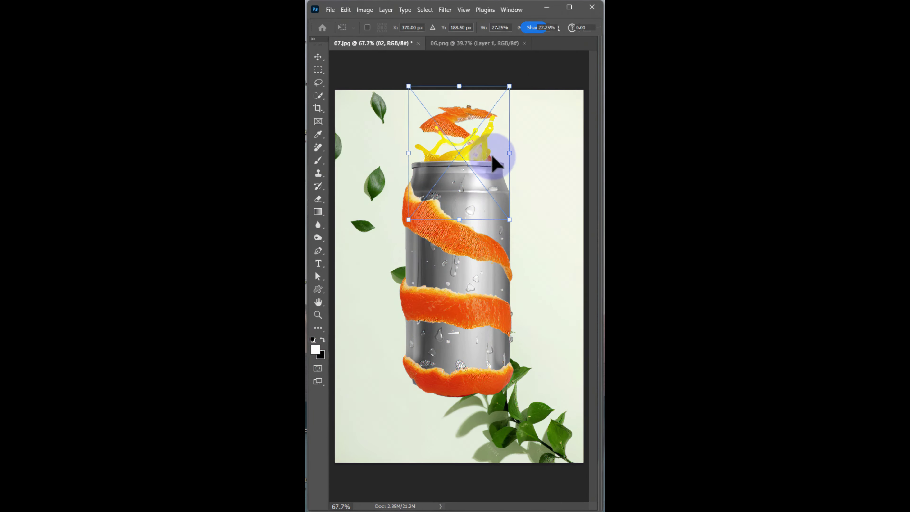
{"action": "left_click_drag", "start_coordinate": [500, 153], "coordinate": [480, 132]}
{"action": "left_click_drag", "start_coordinate": [512, 75], "coordinate": [522, 62]}
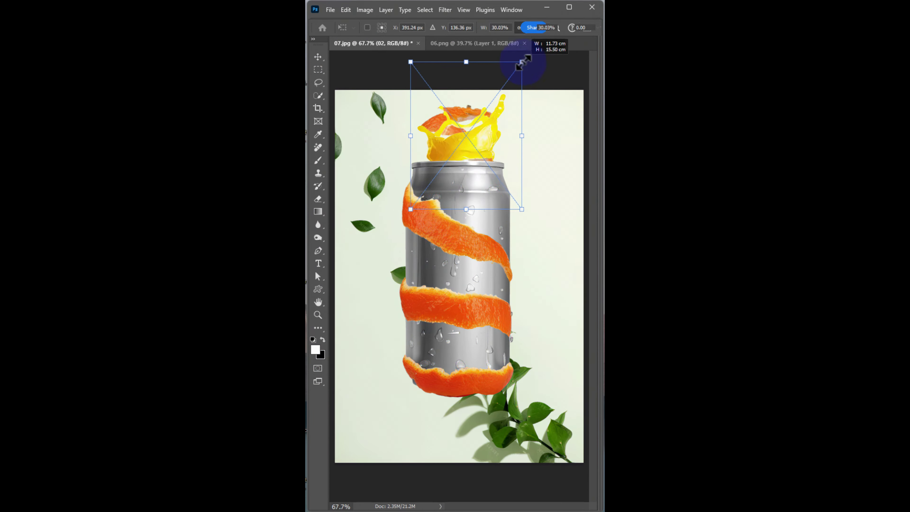
{"action": "left_click_drag", "start_coordinate": [482, 152], "coordinate": [477, 160]}
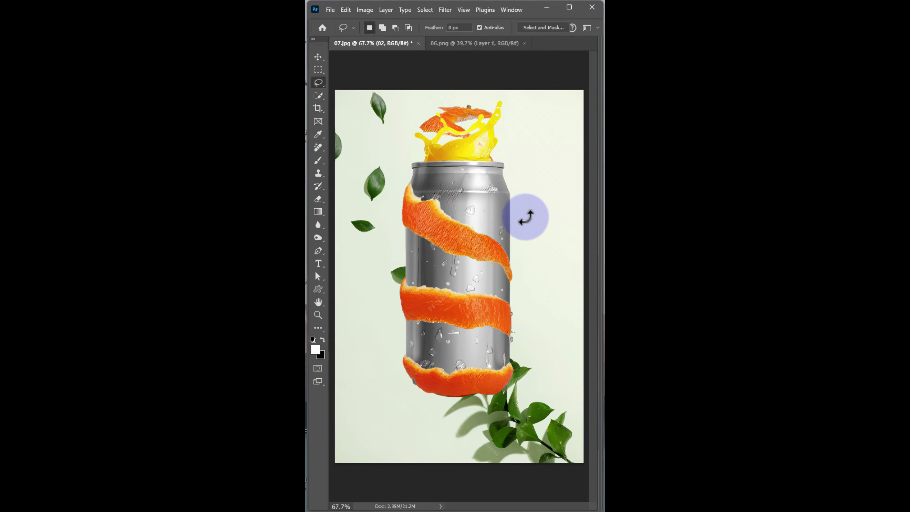
- Place the orange splash image 05 behind the can and scale it to about 214% so it extends past both sides
{"action": "key", "text": "alt+f"}
{"action": "key", "text": "l"}
{"action": "double_click", "coordinate": [574, 108]}
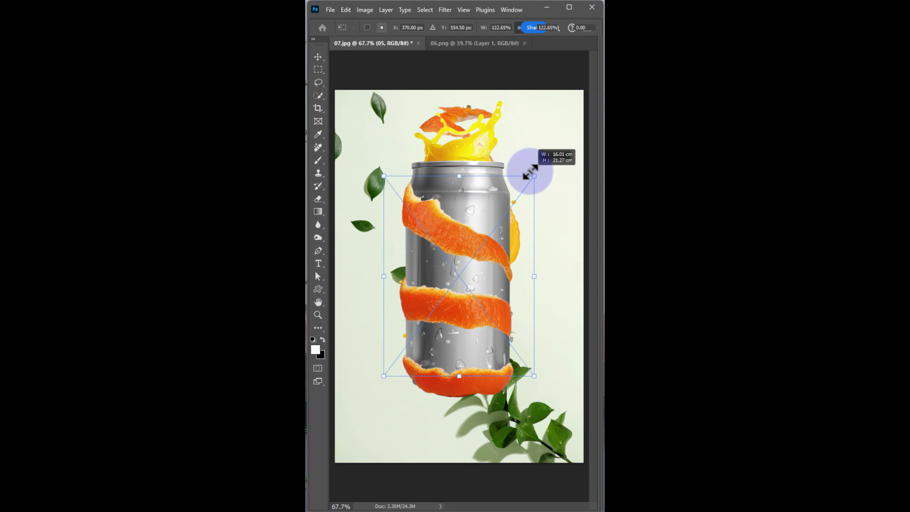
{"action": "left_click_drag", "start_coordinate": [534, 176], "coordinate": [564, 124]}
{"action": "left_click_drag", "start_coordinate": [535, 254], "coordinate": [509, 288]}
{"action": "left_click_drag", "start_coordinate": [545, 181], "coordinate": [555, 140]}
{"action": "mouse_move", "coordinate": [529, 239]}
{"action": "left_mouse_down"}
{"action": "mouse_move", "coordinate": [516, 223]}
{"action": "mouse_move", "coordinate": [533, 233]}
{"action": "left_mouse_up"}
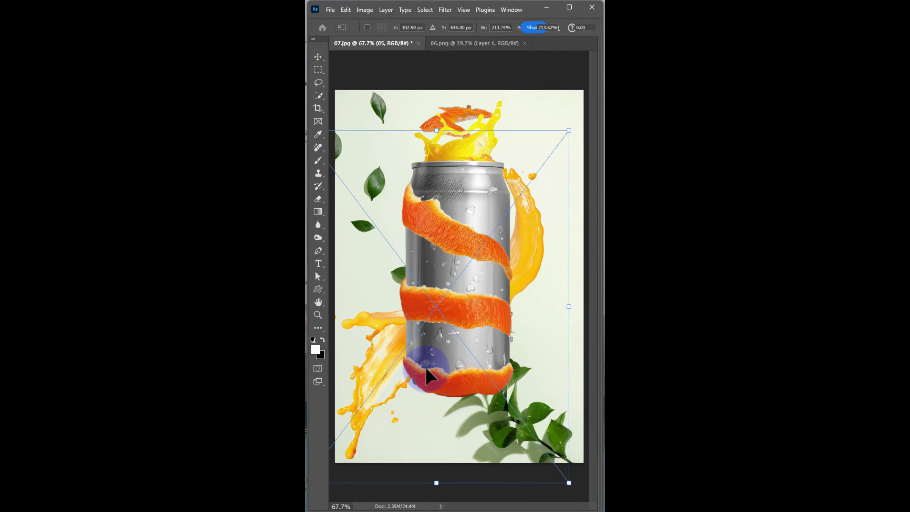
- Rotate the orange splash about 8.2° counterclockwise, shift it to curve around both sides of the can, and apply the transform
{"action": "left_click_drag", "start_coordinate": [518, 118], "coordinate": [494, 108]}
{"action": "left_click_drag", "start_coordinate": [399, 376], "coordinate": [411, 381]}
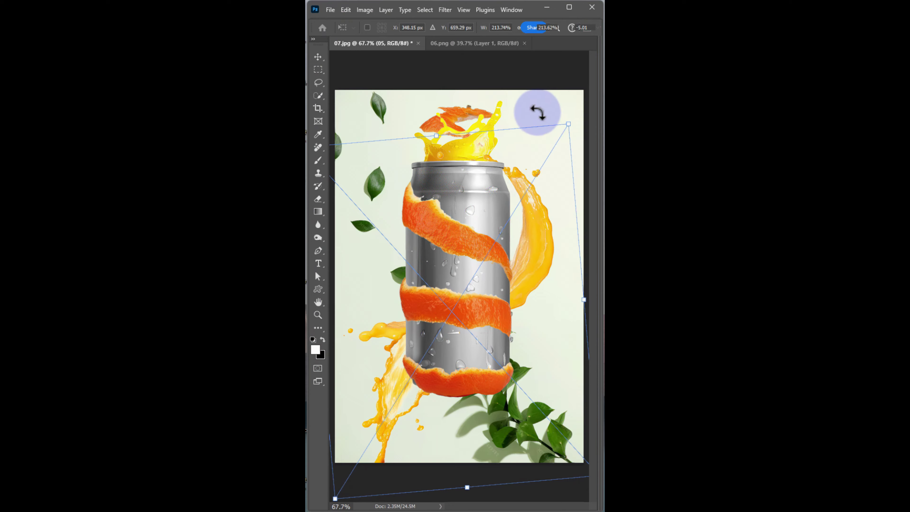
{"action": "left_click_drag", "start_coordinate": [535, 112], "coordinate": [522, 104]}
{"action": "key", "text": "Left"}
{"action": "key", "text": "Left"}
{"action": "key", "text": "Left"}
{"action": "key", "text": "Left"}
{"action": "key", "text": "Left"}
{"action": "key", "text": "Left"}
{"action": "key", "text": "Left"}
{"action": "key", "text": "Left"}
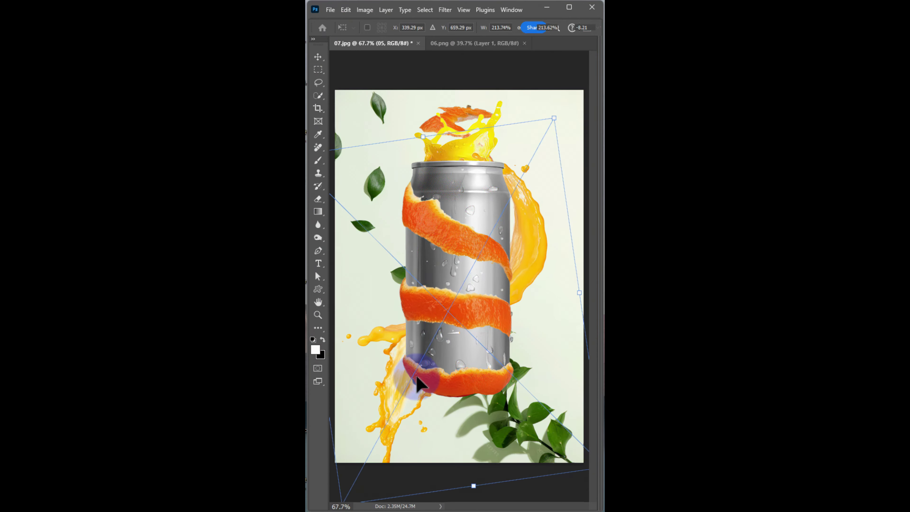
{"action": "key", "text": "Down"}
{"action": "key", "text": "Down"}
{"action": "key", "text": "Down"}
{"action": "key", "text": "Down"}
{"action": "key", "text": "Down"}
{"action": "key", "text": "Down"}
{"action": "key", "text": "Down"}
{"action": "key", "text": "Down"}
{"action": "key", "text": "Down"}
{"action": "key", "text": "Down"}
{"action": "key", "text": "Down"}
{"action": "left_click_drag", "start_coordinate": [417, 376], "coordinate": [415, 376]}
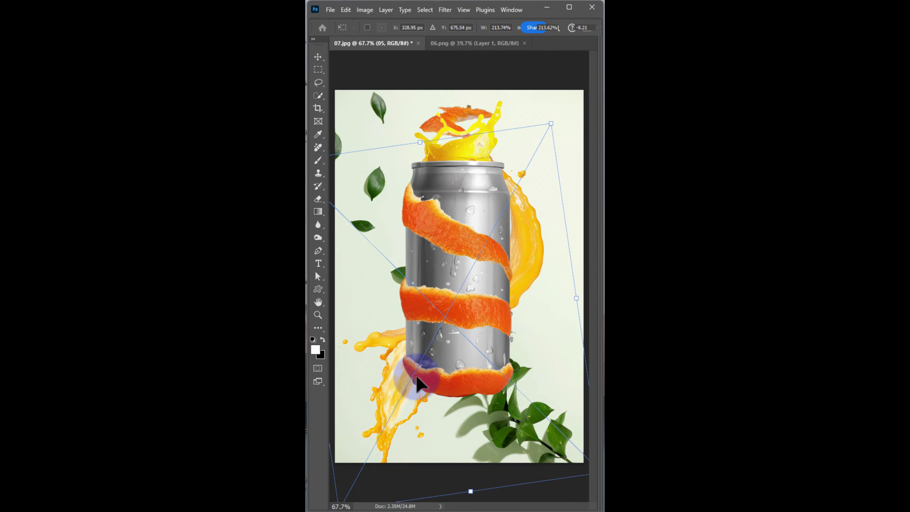
{"action": "key", "text": "Return"}
- Turn on Auto-Select for the Move tool and shift the peel curl above the can slightly upward
{"action": "key", "text": "l"}
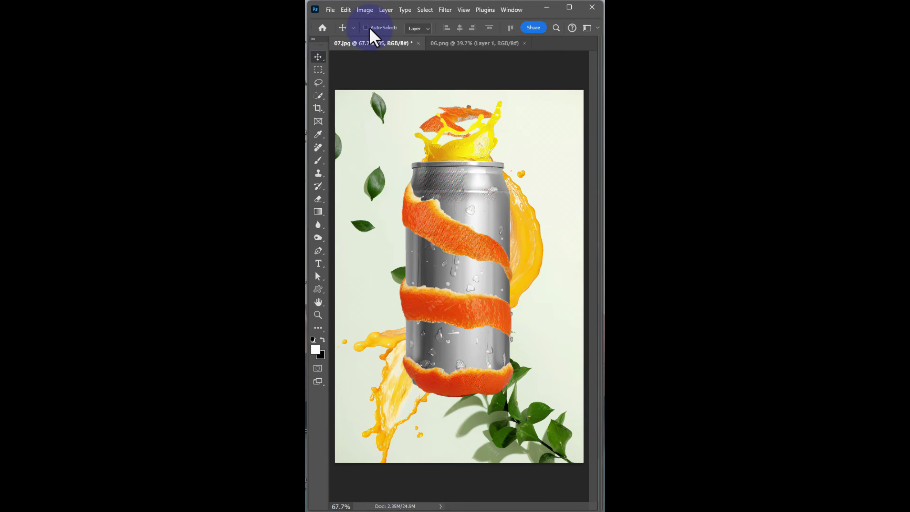
{"action": "left_click", "coordinate": [466, 113]}
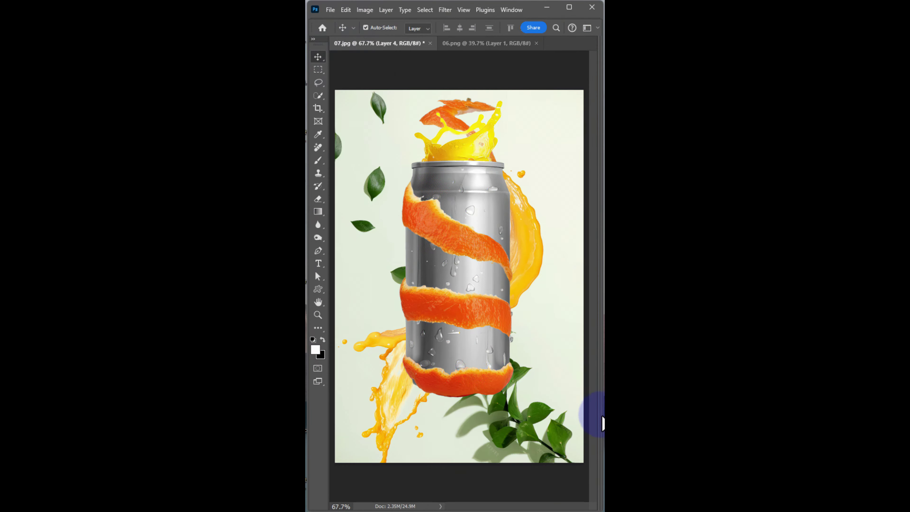
- Select all layers from Layer 3 down to Layer 4, including 01, 05 and 02, leaving out Background
{"action": "mouse_move", "coordinate": [594, 417]}
{"action": "left_click", "coordinate": [545, 432]}
{"action": "left_click_drag", "start_coordinate": [598, 457], "coordinate": [599, 427]}
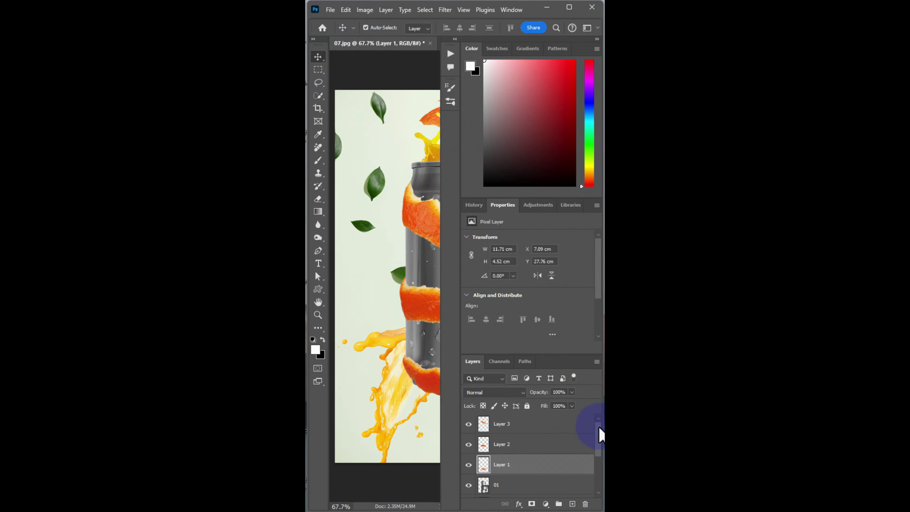
{"action": "left_click", "coordinate": [552, 424]}
{"action": "left_click", "coordinate": [550, 448]}
{"action": "left_click", "coordinate": [537, 466], "text": "ctrl"}
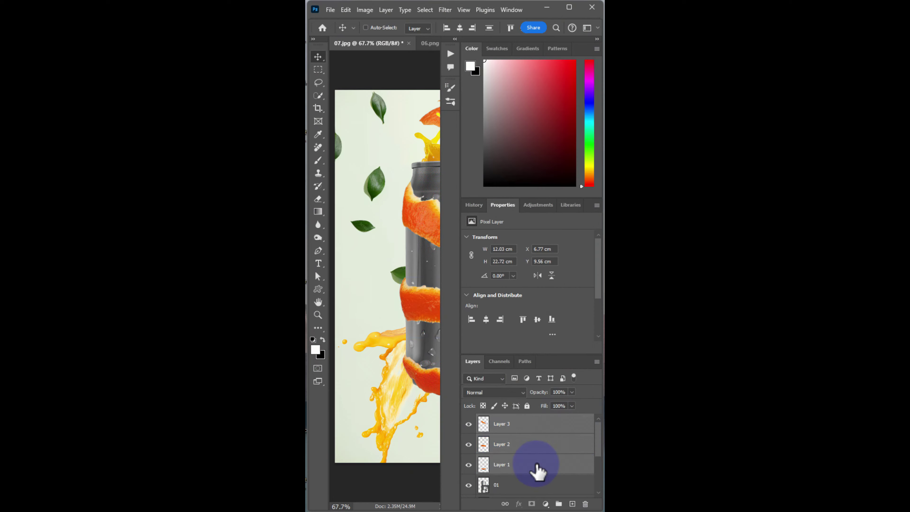
{"action": "left_click", "coordinate": [534, 489], "text": "ctrl"}
{"action": "left_click_drag", "start_coordinate": [599, 438], "coordinate": [599, 465]}
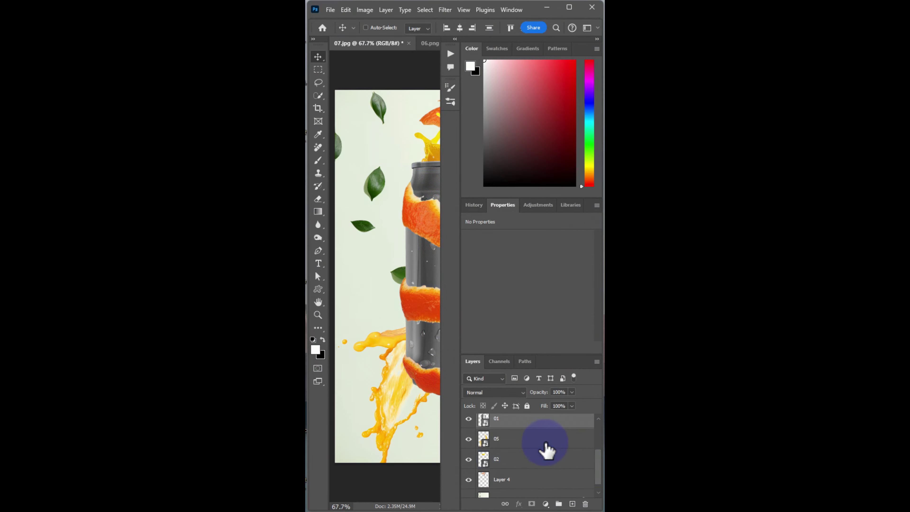
{"action": "left_click", "coordinate": [545, 443], "text": "ctrl"}
{"action": "left_click", "coordinate": [526, 462], "text": "ctrl"}
{"action": "left_click", "coordinate": [386, 275]}
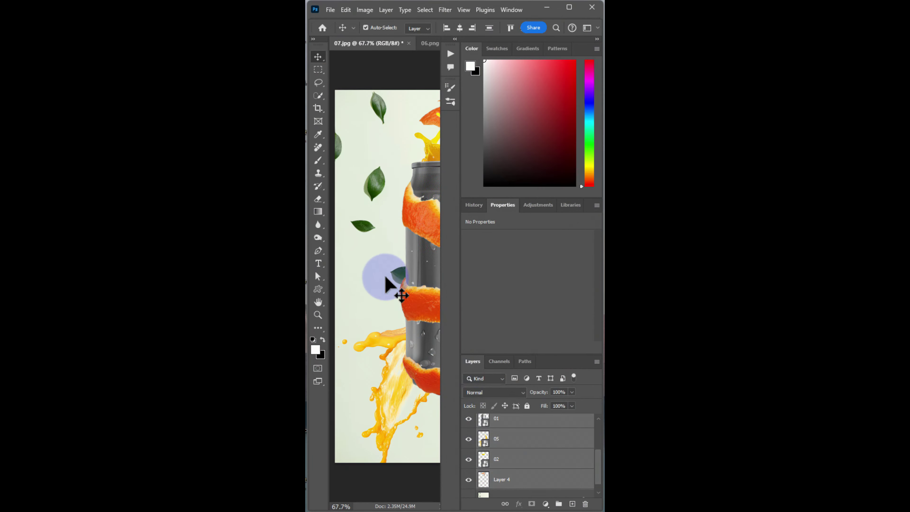
{"action": "key", "text": "shift+Tab"}
- Rotate the selected can composition about 13.2° clockwise, scale it to about 86% and reposition it slightly up and to the left
{"action": "key", "text": "ctrl+t"}
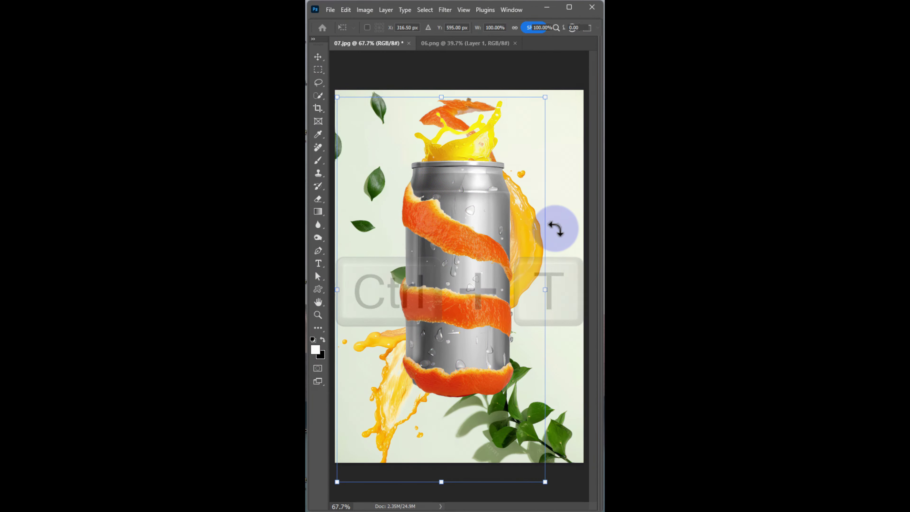
{"action": "left_click_drag", "start_coordinate": [559, 228], "coordinate": [568, 199]}
{"action": "left_click_drag", "start_coordinate": [586, 126], "coordinate": [570, 151]}
{"action": "left_click_drag", "start_coordinate": [491, 317], "coordinate": [484, 303]}
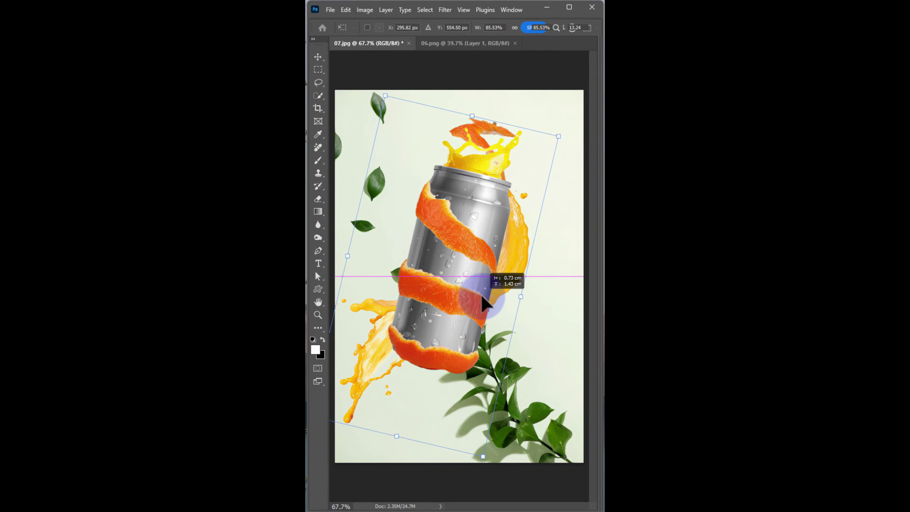
{"action": "key", "text": "Return"}
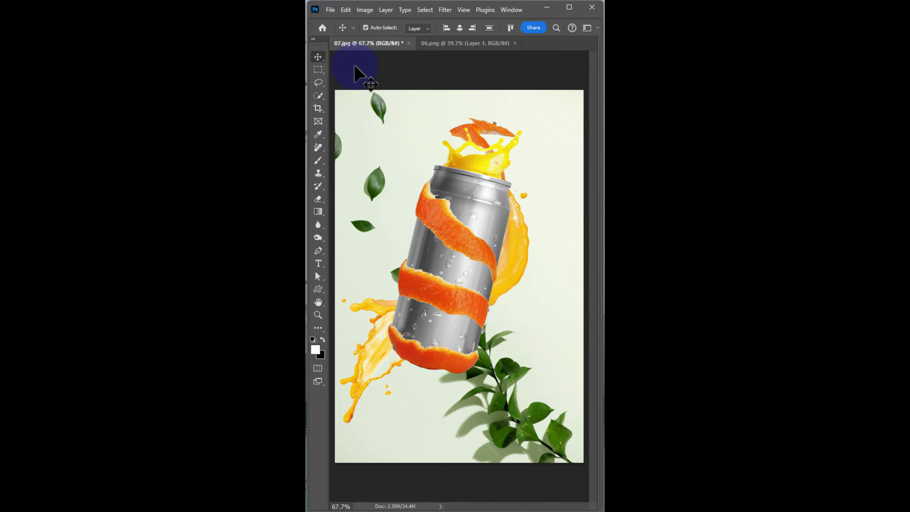
- Place image 03, the dewy green leaf, as an embedded object in 07.jpg and flip it horizontally
{"action": "left_click", "coordinate": [330, 9]}
{"action": "left_click", "coordinate": [380, 228]}
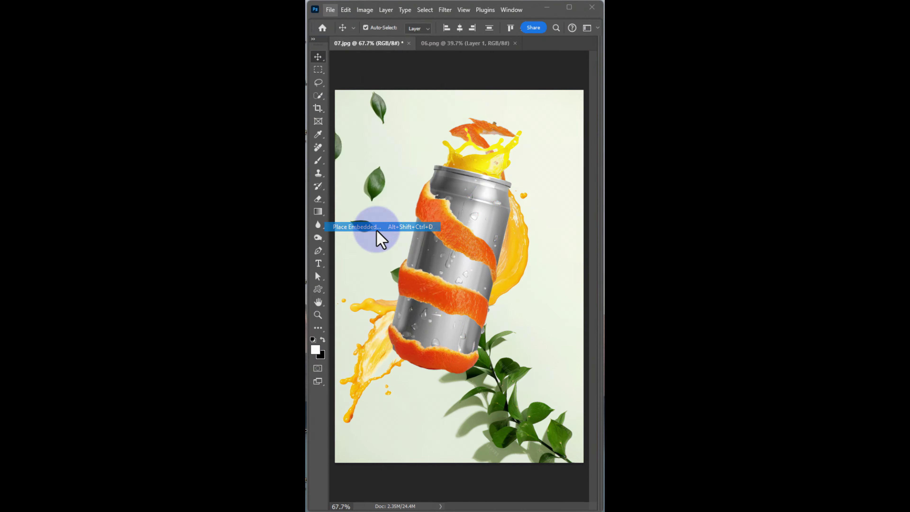
{"action": "double_click", "coordinate": [454, 112]}
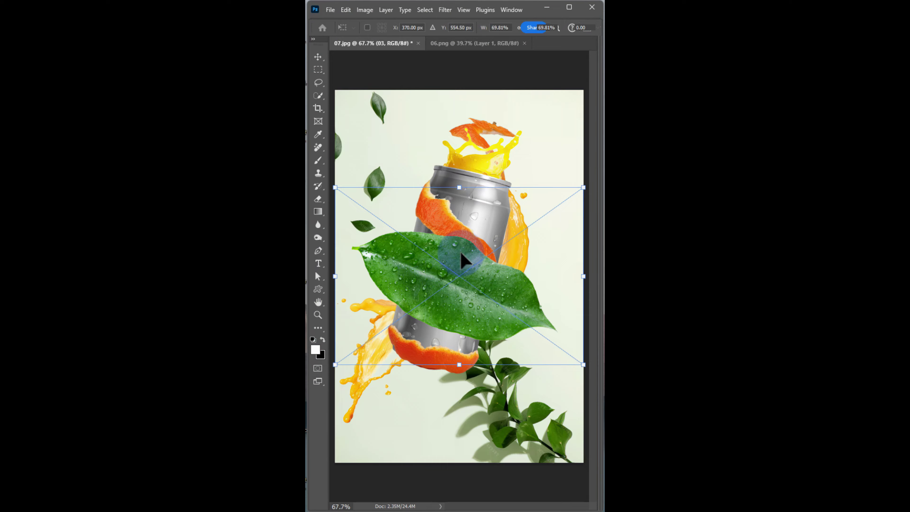
{"action": "right_click", "coordinate": [468, 312]}
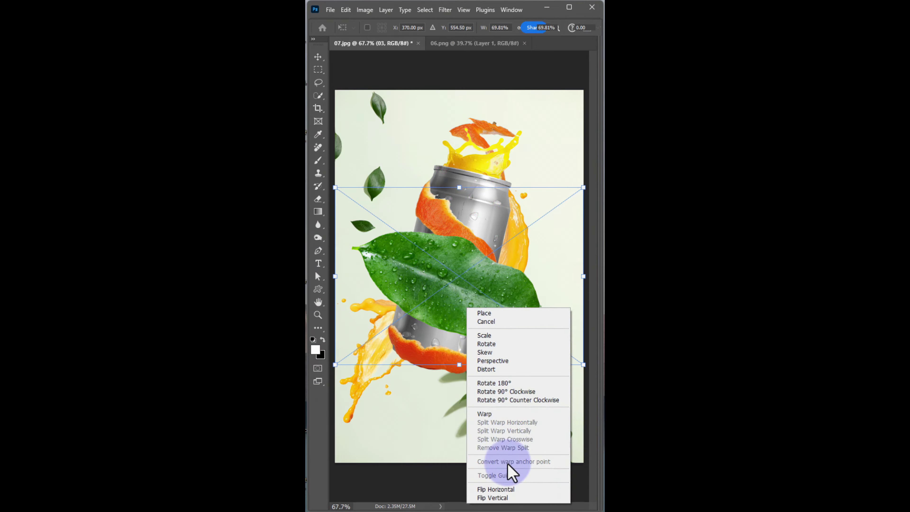
{"action": "left_click", "coordinate": [502, 489]}
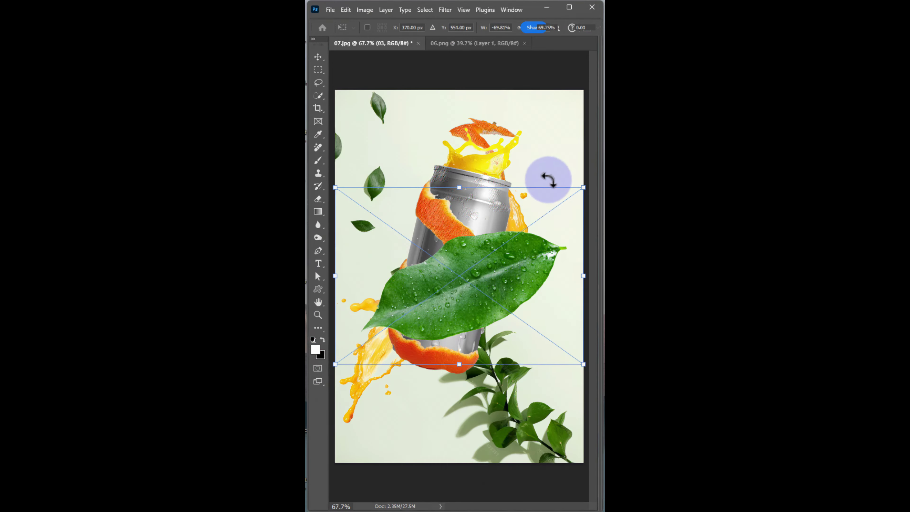
- Rotate the leaf to about -106°, scale it to about 24%, position it over the can's lower right side, and apply the placement
{"action": "left_click_drag", "start_coordinate": [543, 163], "coordinate": [537, 313]}
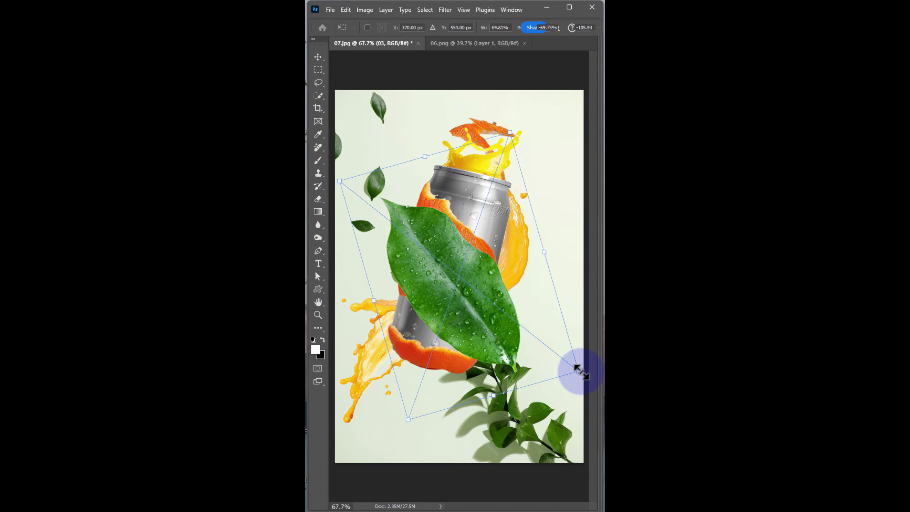
{"action": "left_click_drag", "start_coordinate": [574, 367], "coordinate": [524, 344]}
{"action": "left_click_drag", "start_coordinate": [476, 300], "coordinate": [484, 339]}
{"action": "left_click_drag", "start_coordinate": [421, 280], "coordinate": [431, 286]}
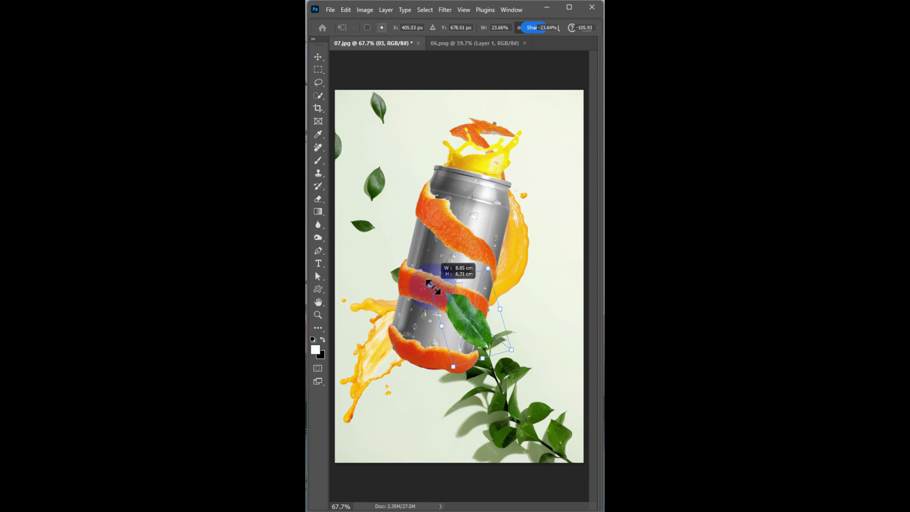
{"action": "key", "text": "Return"}
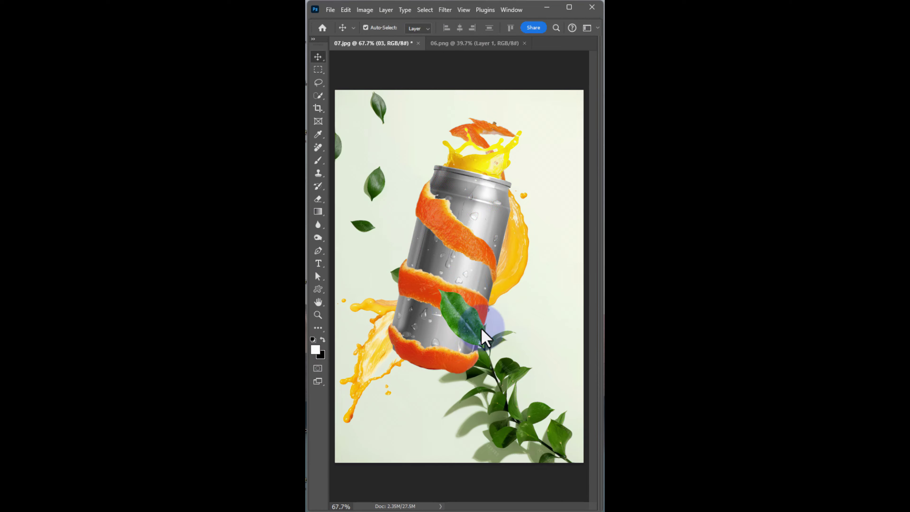
- Place leaf image 04, shrink and tilt it against the can's upper left edge beside the top peel strip, and apply
{"action": "key", "text": "alt+f"}
{"action": "key", "text": "l"}
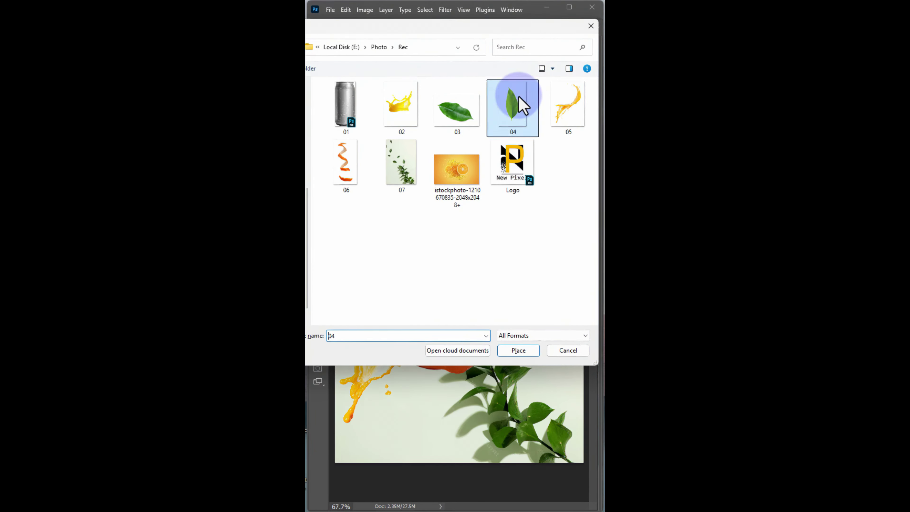
{"action": "double_click", "coordinate": [519, 95]}
{"action": "left_click_drag", "start_coordinate": [576, 90], "coordinate": [426, 211]}
{"action": "key", "text": "Return"}
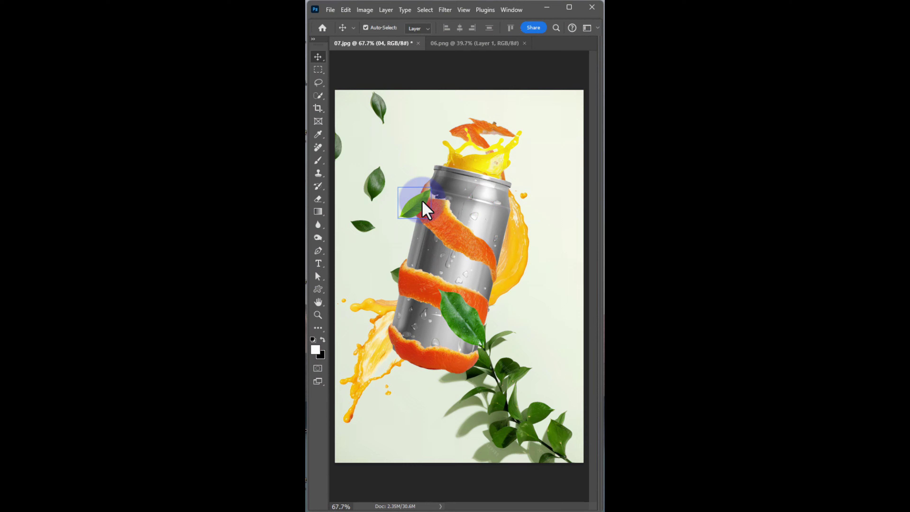
- Open the contents of the can's smart object layer 01 and place the istockphoto orange splash image in it
{"action": "key", "text": "shift+Tab"}
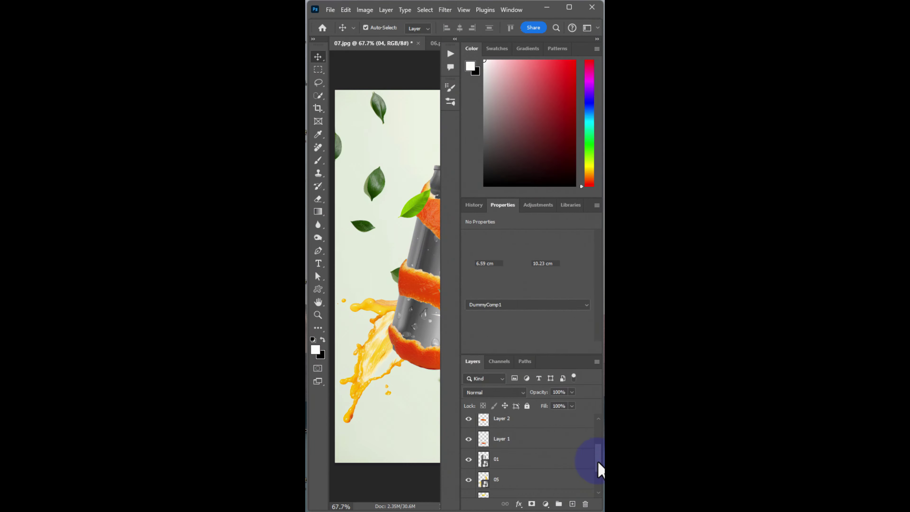
{"action": "left_click", "coordinate": [488, 463]}
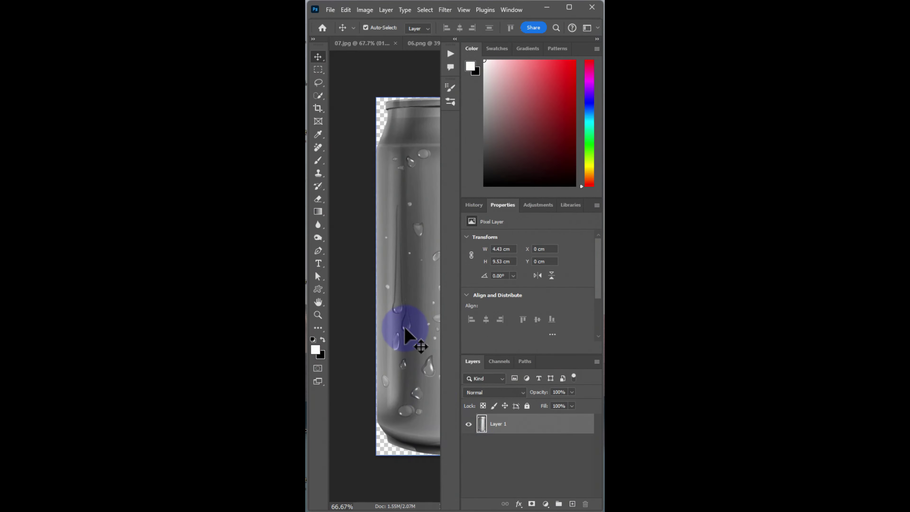
{"action": "key", "text": "shift+Tab"}
{"action": "key", "text": "ctrl+shift+p"}
{"action": "double_click", "coordinate": [453, 177]}
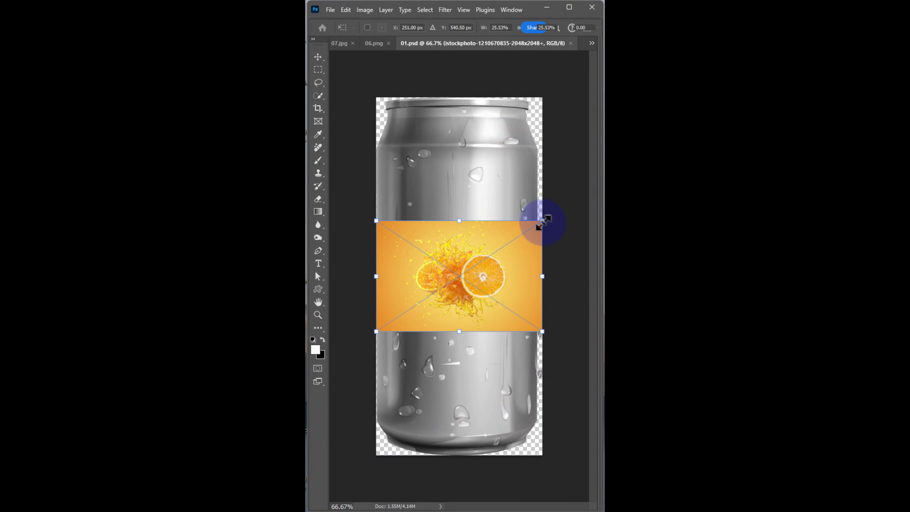
- Enlarge the orange splash image to about 78%, apply it, and clip it to the can layer below
{"action": "left_click_drag", "start_coordinate": [543, 221], "coordinate": [713, 107]}
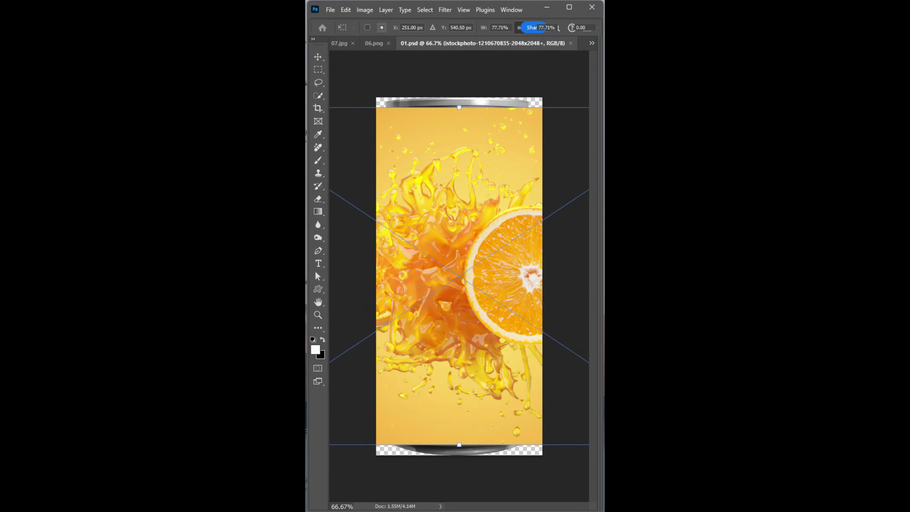
{"action": "double_click", "coordinate": [463, 157]}
{"action": "left_click", "coordinate": [386, 10]}
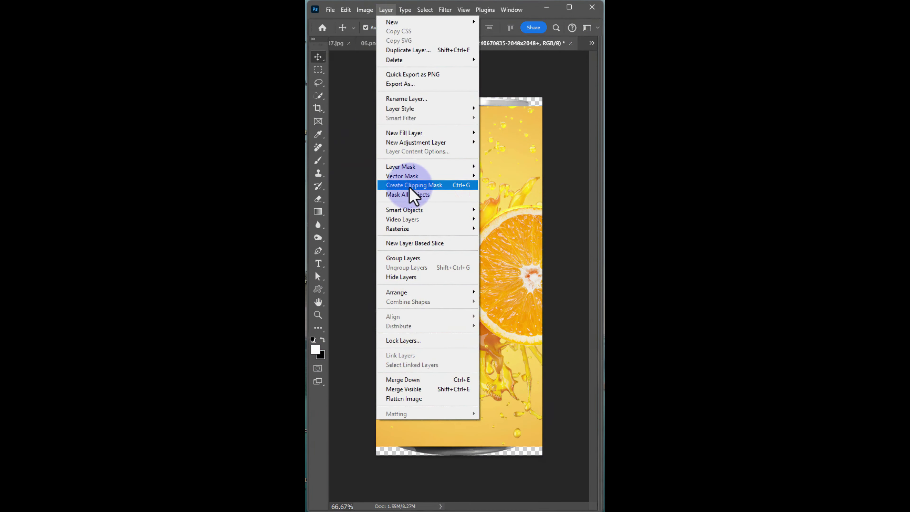
{"action": "left_click", "coordinate": [411, 188]}
- Set the clipped orange image's blend mode to Multiply and split its underlying-layer Blend If slider in the blending options
{"action": "mouse_move", "coordinate": [602, 442]}
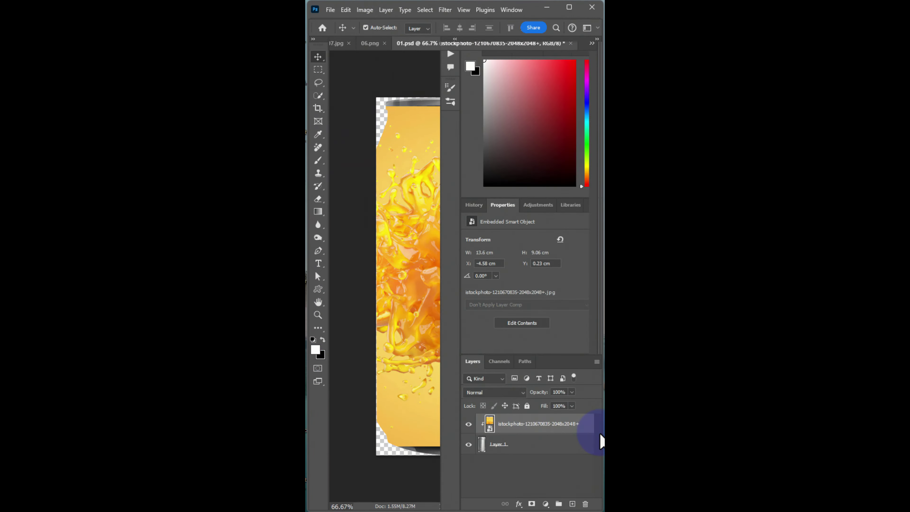
{"action": "left_click", "coordinate": [509, 393]}
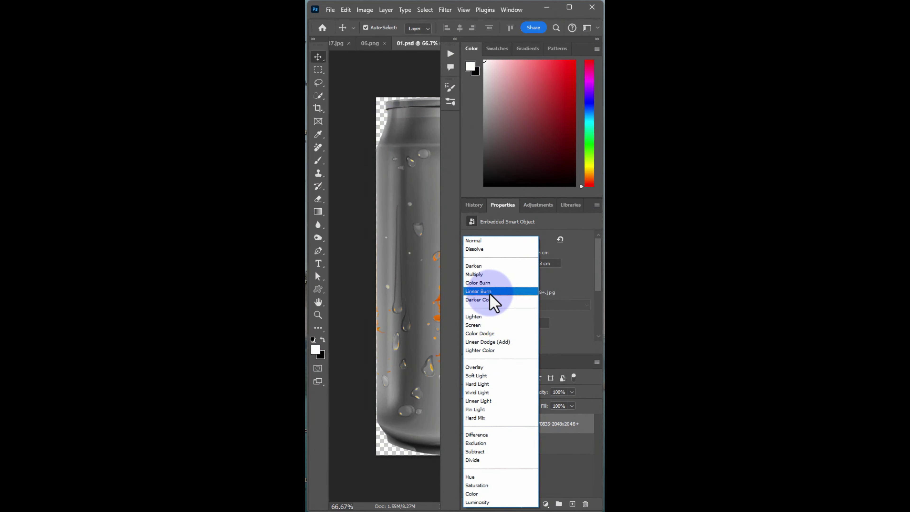
{"action": "left_click", "coordinate": [485, 274]}
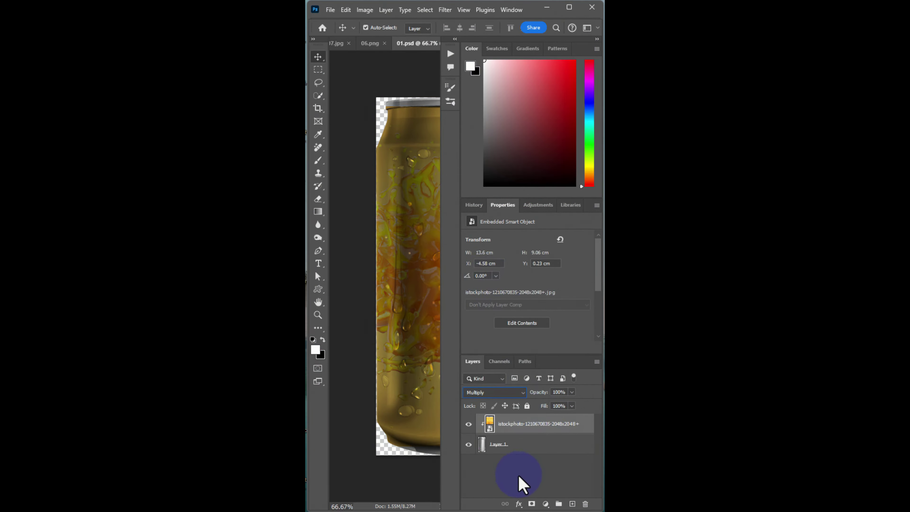
{"action": "left_click", "coordinate": [518, 503]}
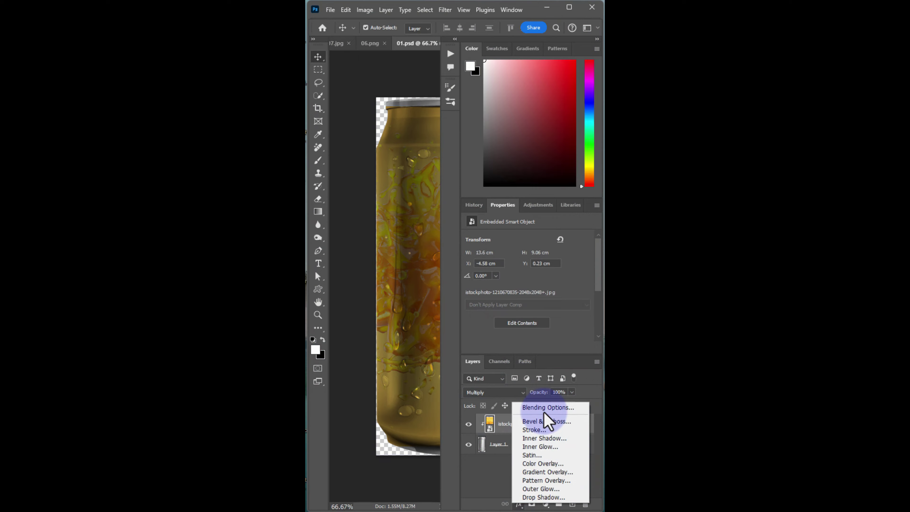
{"action": "left_click", "coordinate": [545, 416]}
{"action": "left_click_drag", "start_coordinate": [477, 266], "coordinate": [478, 266]}
{"action": "key", "text": "alt"}
{"action": "left_click", "coordinate": [556, 77]}
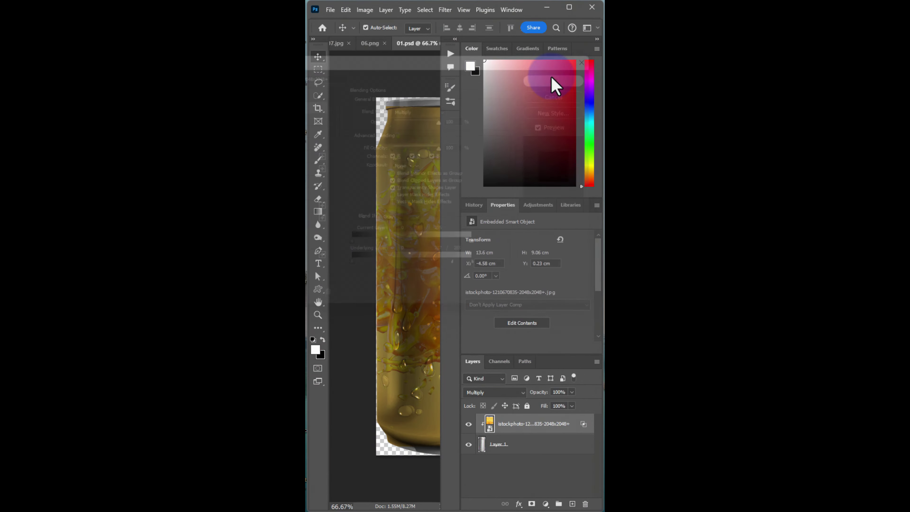
- Duplicate the clipped orange image layer and set the copy to Screen at 40% opacity
{"action": "left_click_drag", "start_coordinate": [528, 427], "coordinate": [569, 499]}
{"action": "left_click", "coordinate": [516, 392]}
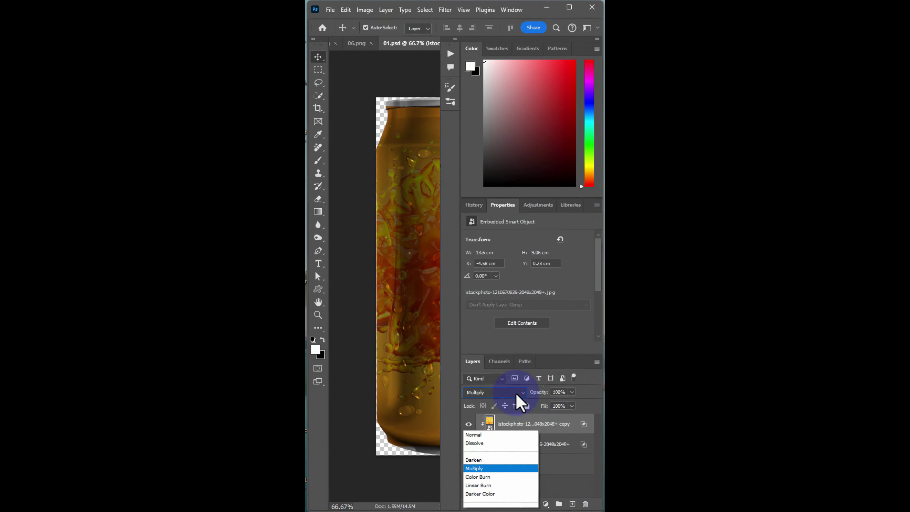
{"action": "left_click", "coordinate": [488, 325]}
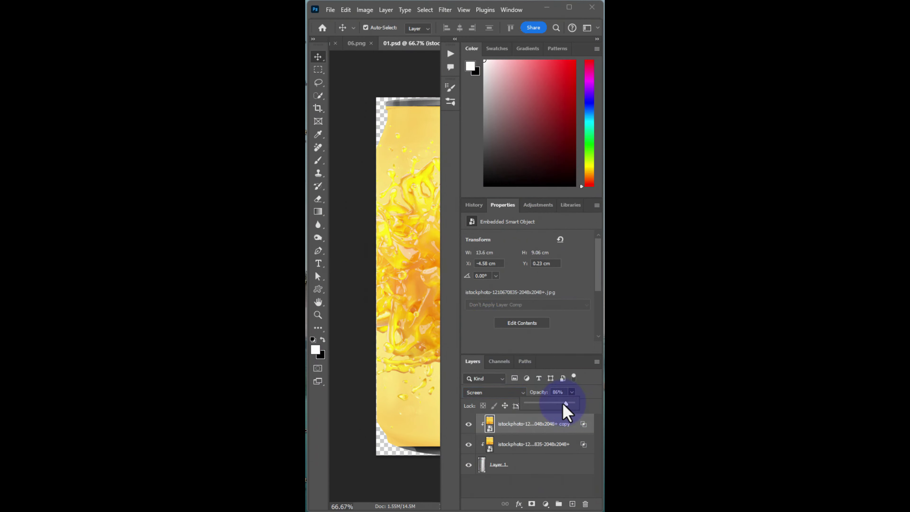
{"action": "left_click_drag", "start_coordinate": [541, 405], "coordinate": [539, 405]}
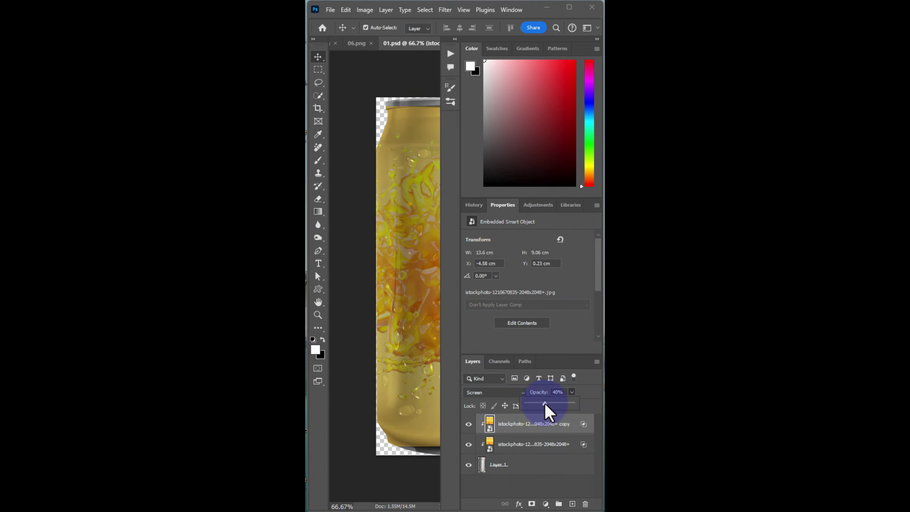
- Duplicate the Screen copy of the orange image and set the new copy's blend mode to Overlay
{"action": "left_click_drag", "start_coordinate": [531, 435], "coordinate": [572, 504]}
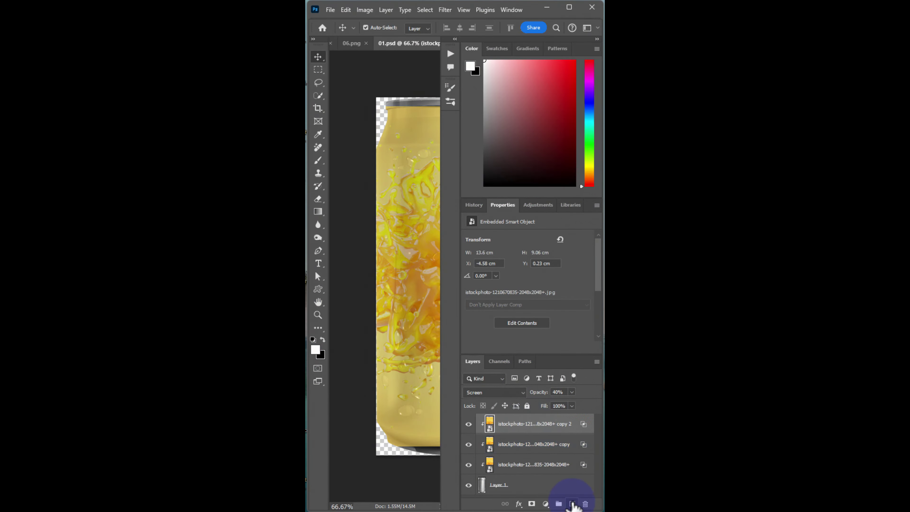
{"action": "left_click", "coordinate": [514, 393]}
{"action": "left_click", "coordinate": [505, 375]}
{"action": "key", "text": "Tab"}
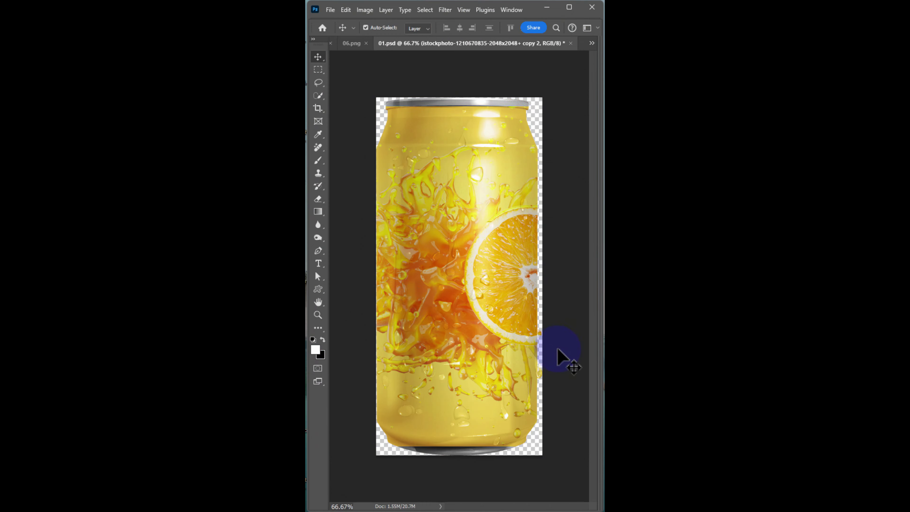
- Shift all three orange image layers left so the slice sits on the can's front, and close 01.psd with its changes saved
{"action": "mouse_move", "coordinate": [596, 454]}
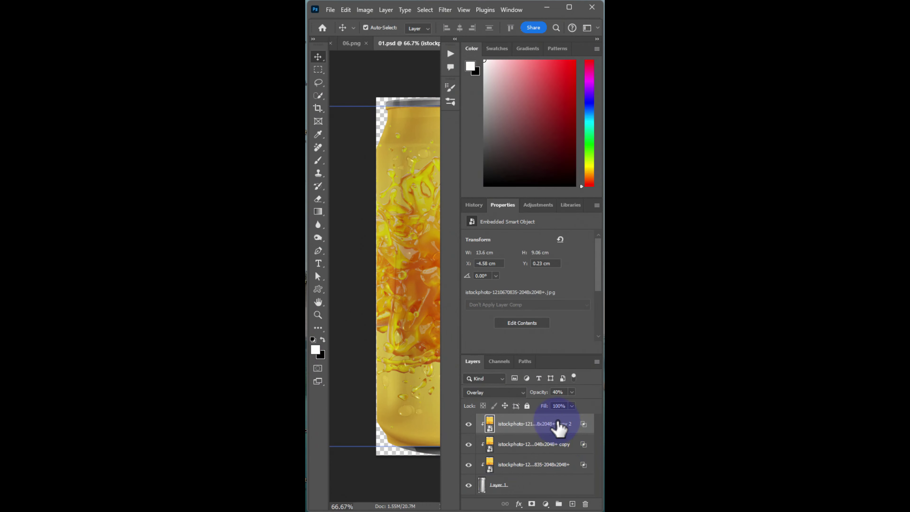
{"action": "left_click", "coordinate": [532, 443], "text": "ctrl"}
{"action": "left_click", "coordinate": [523, 464], "text": "ctrl"}
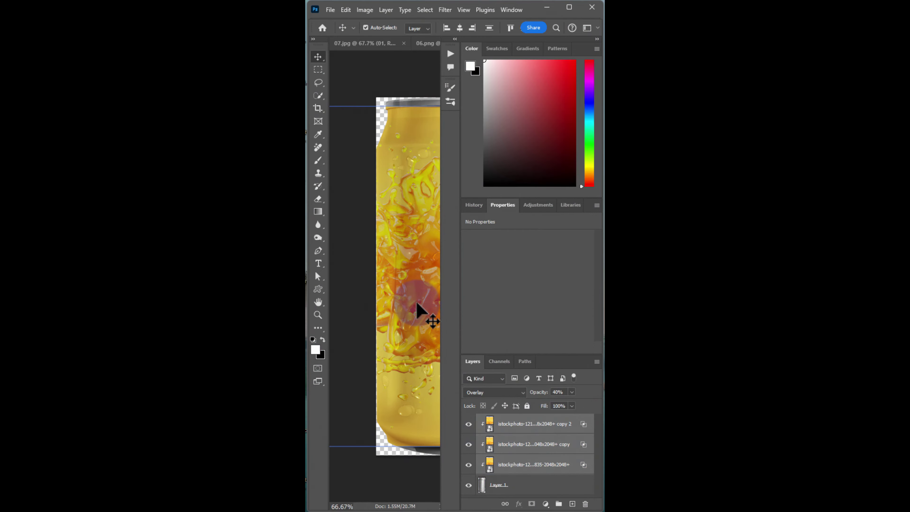
{"action": "left_click_drag", "start_coordinate": [488, 273], "coordinate": [439, 276]}
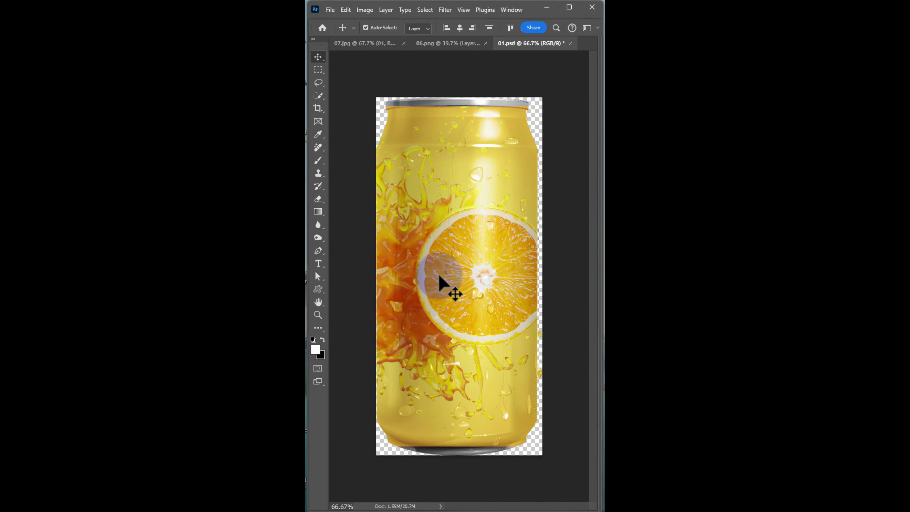
{"action": "left_click", "coordinate": [568, 43]}
{"action": "left_click", "coordinate": [413, 197]}
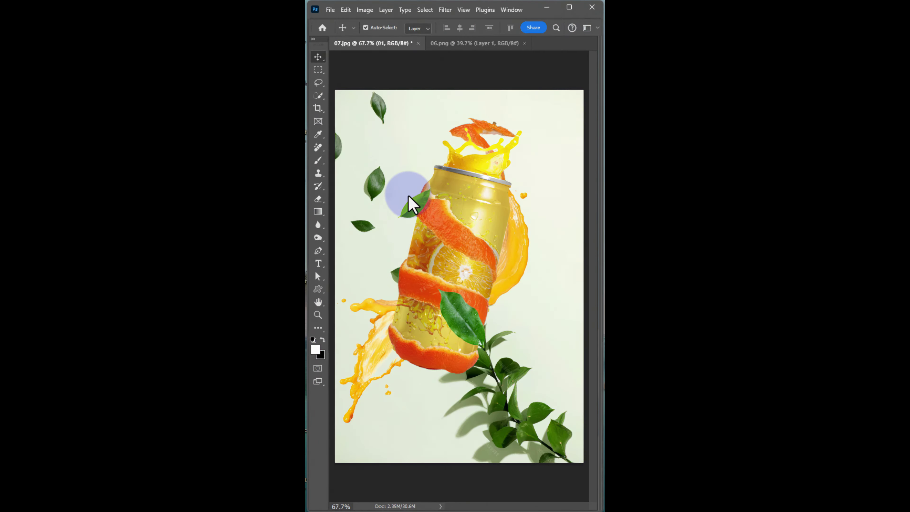
- Place the Logo file, scale it to about 4.66 × 5.26 cm in the picture's upper left area among the leaves, and apply
{"action": "key", "text": "alt+f"}
{"action": "key", "text": "l"}
{"action": "double_click", "coordinate": [515, 162]}
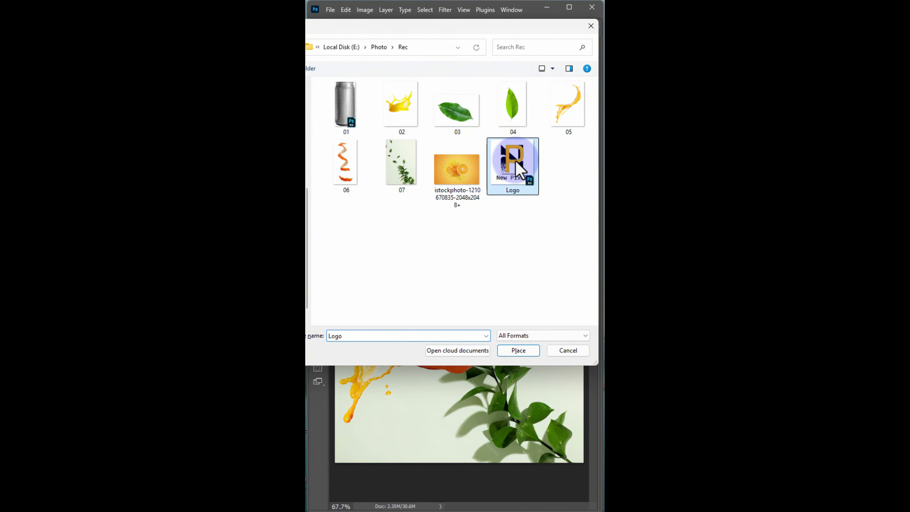
{"action": "left_click_drag", "start_coordinate": [584, 148], "coordinate": [389, 129]}
{"action": "left_click", "coordinate": [431, 193]}
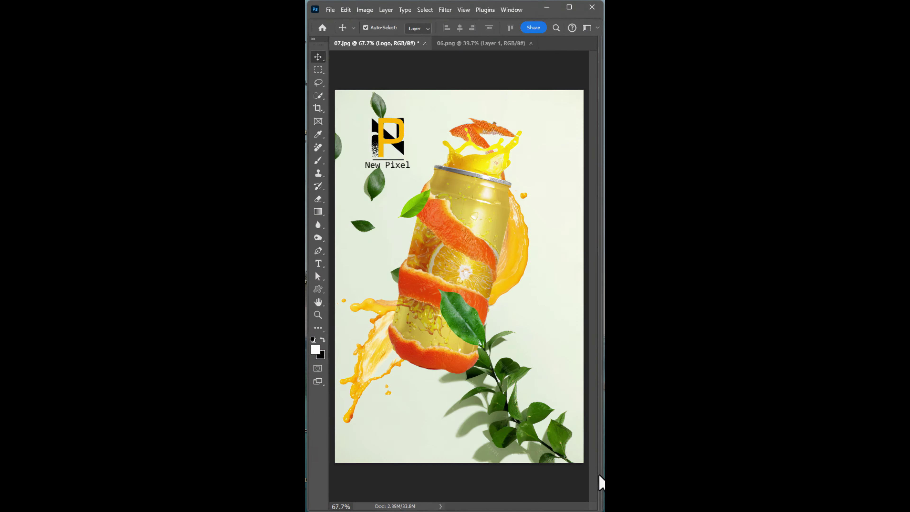
- Add a drop shadow to can layer 01 with Multiply blending, 78% opacity, 120° angle, 17 px distance and 32 px size
{"action": "mouse_move", "coordinate": [601, 482]}
{"action": "left_click_drag", "start_coordinate": [600, 445], "coordinate": [599, 470]}
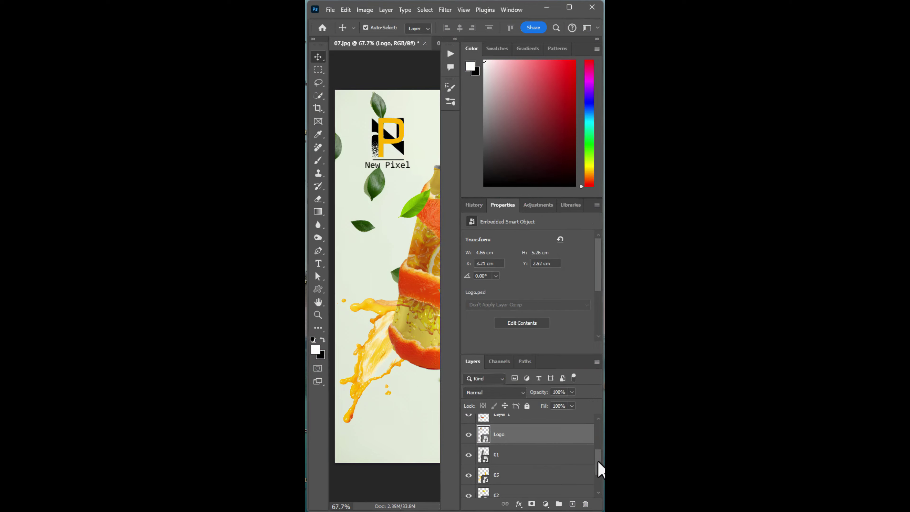
{"action": "left_click", "coordinate": [560, 459]}
{"action": "left_click", "coordinate": [519, 503]}
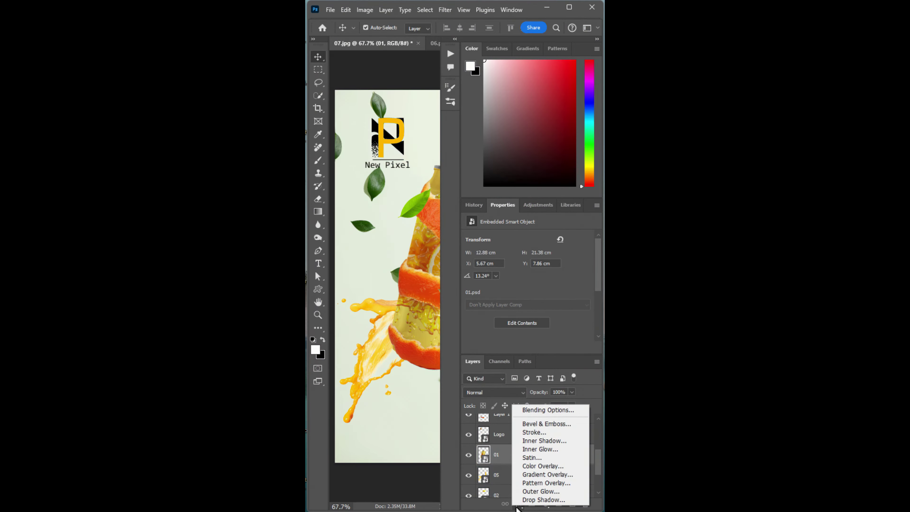
{"action": "left_click", "coordinate": [526, 501]}
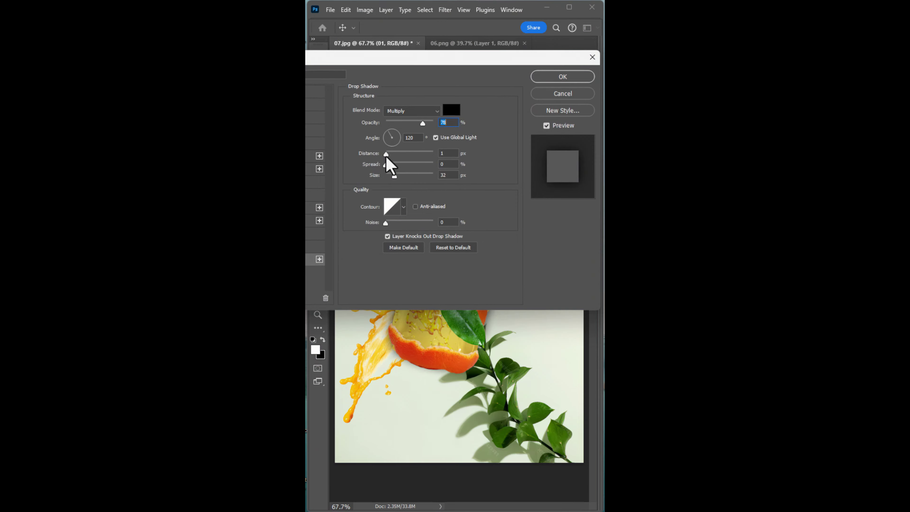
{"action": "left_click_drag", "start_coordinate": [391, 154], "coordinate": [395, 154]}
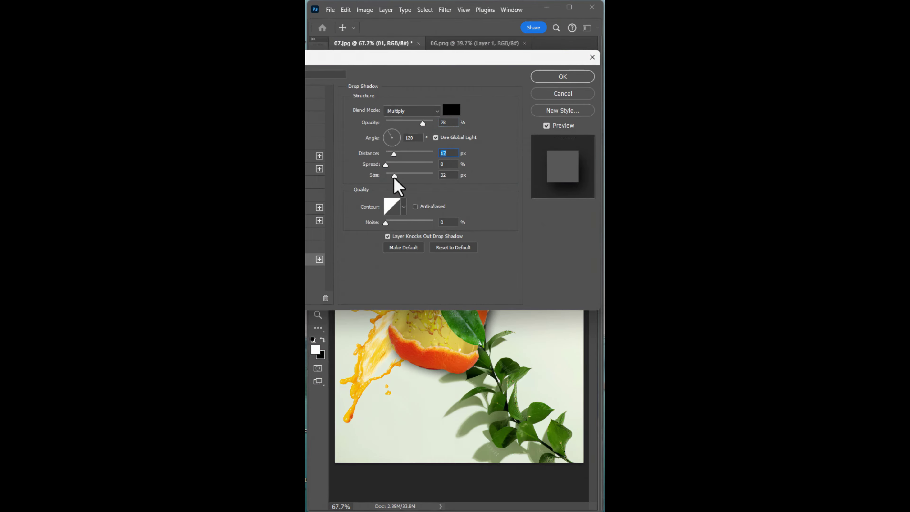
{"action": "left_click", "coordinate": [563, 81]}
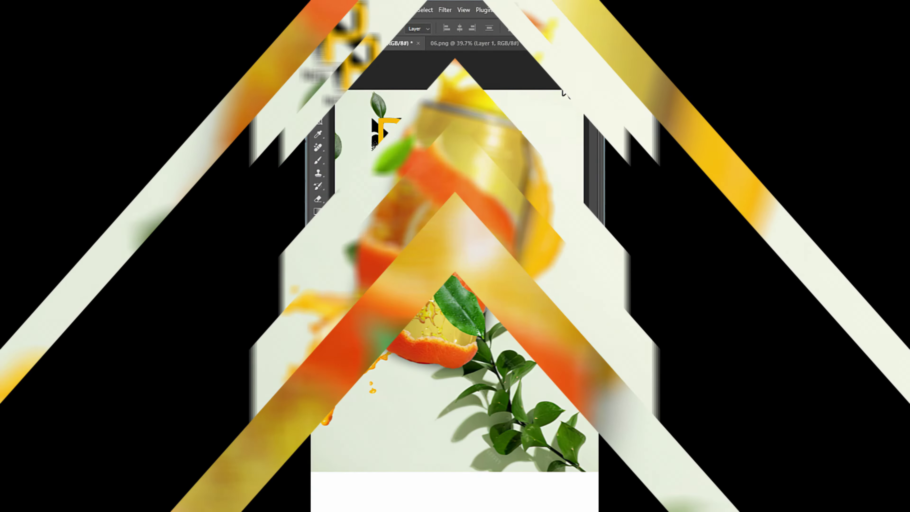